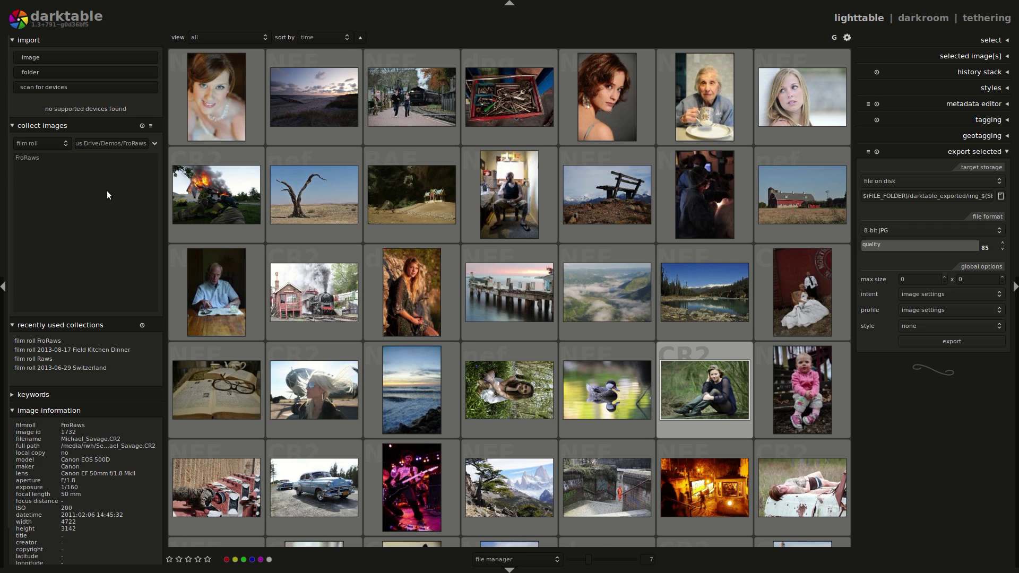
- Look over the RAW file of the week #15 forum post and its linked YouTube video in Chromium, and return to darktable
key(alt+Tab)
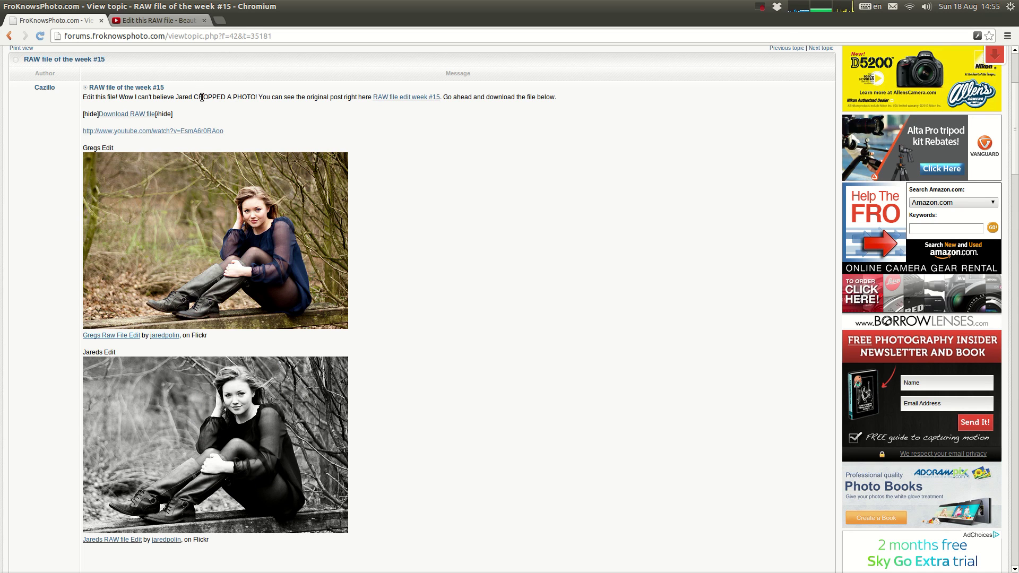
click(207, 131)
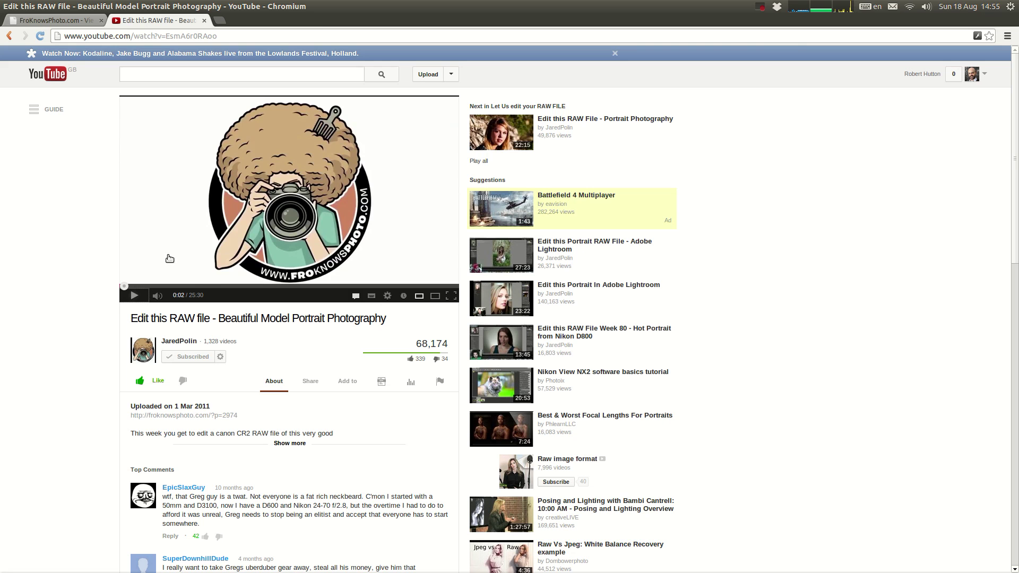
key(ctrl+alt+Down)
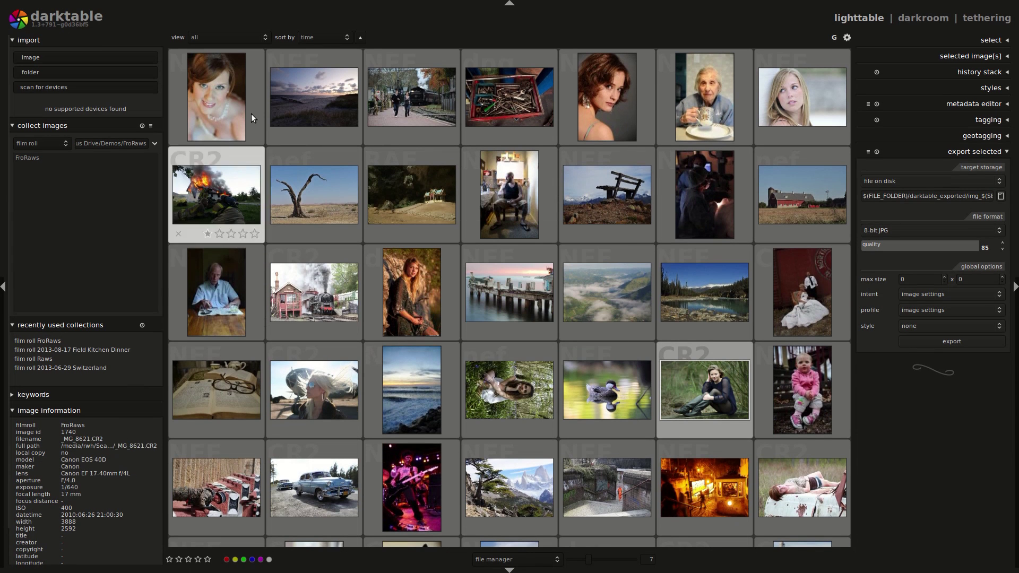
- Duplicate the CR2 photo of the woman in the dark dress sitting on the wooden beam
click(706, 394)
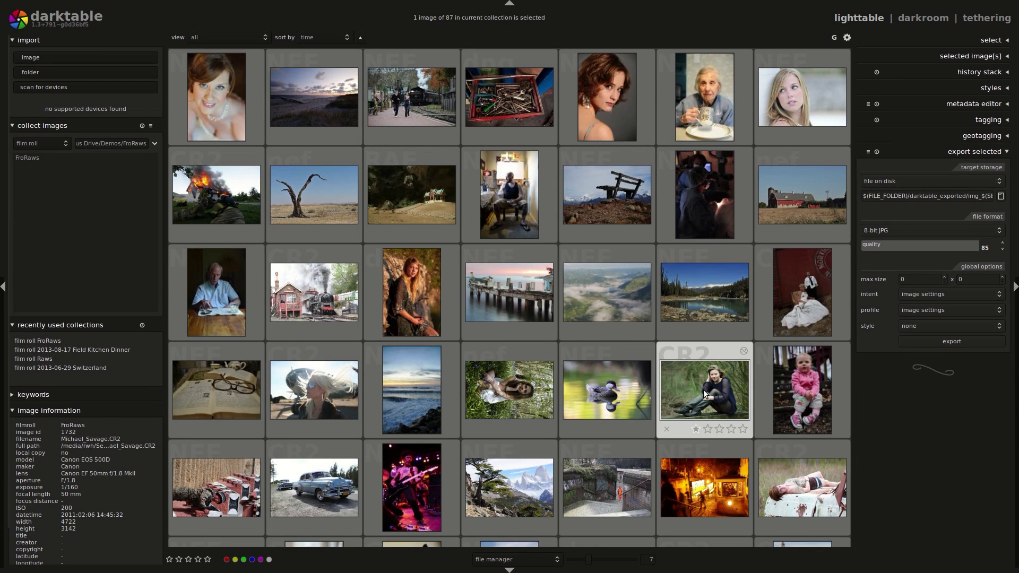
click(986, 72)
click(986, 72)
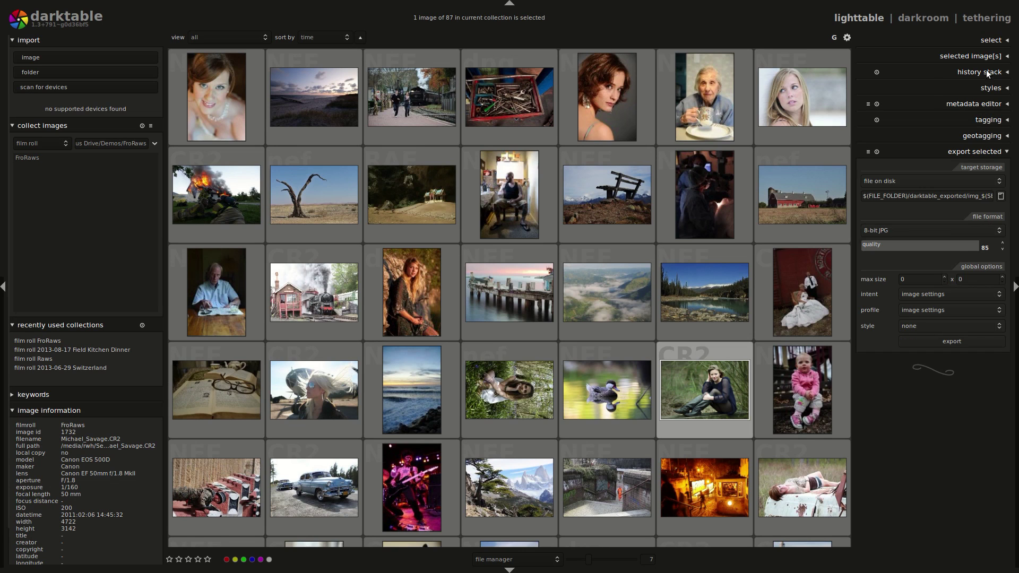
click(987, 58)
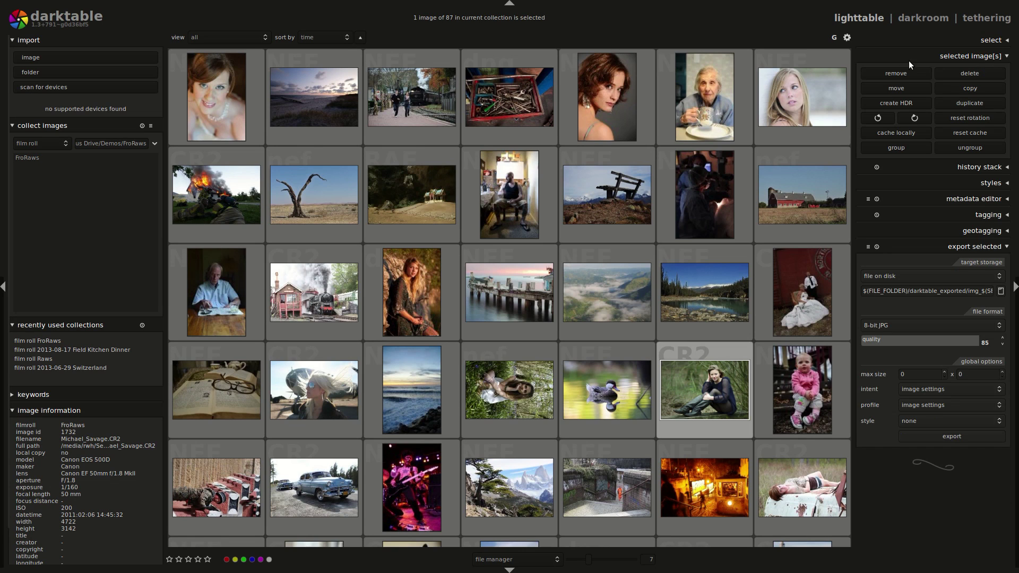
click(964, 105)
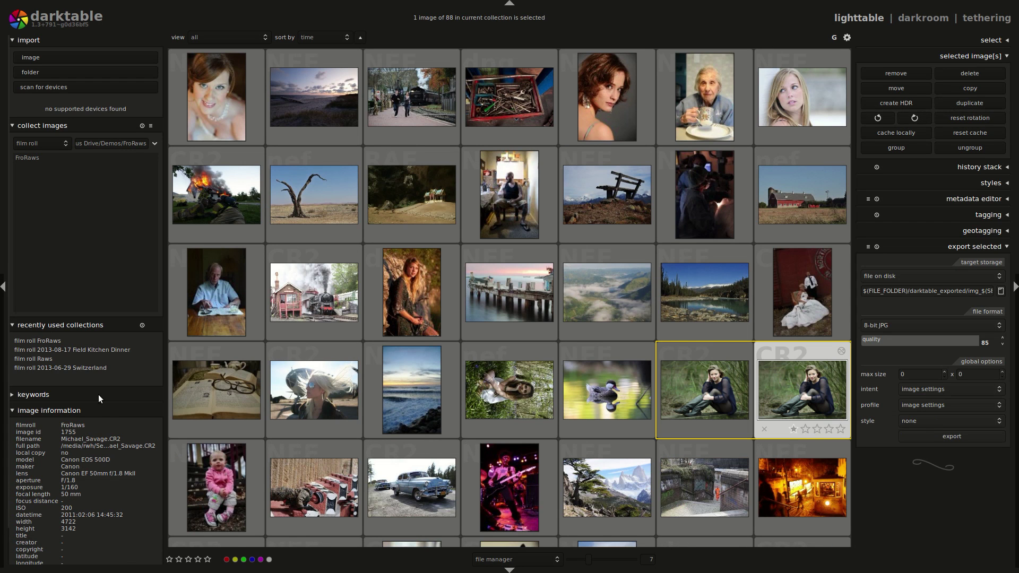
- Open the duplicate in the darkroom, roll its history back to the equalizer entry and compress the history stack
key(d)
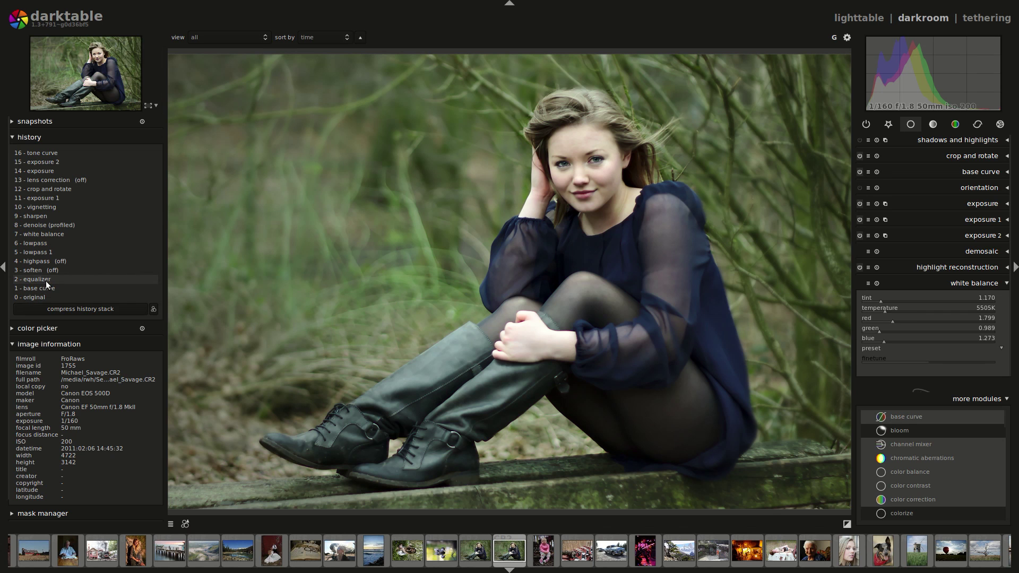
click(46, 280)
click(86, 310)
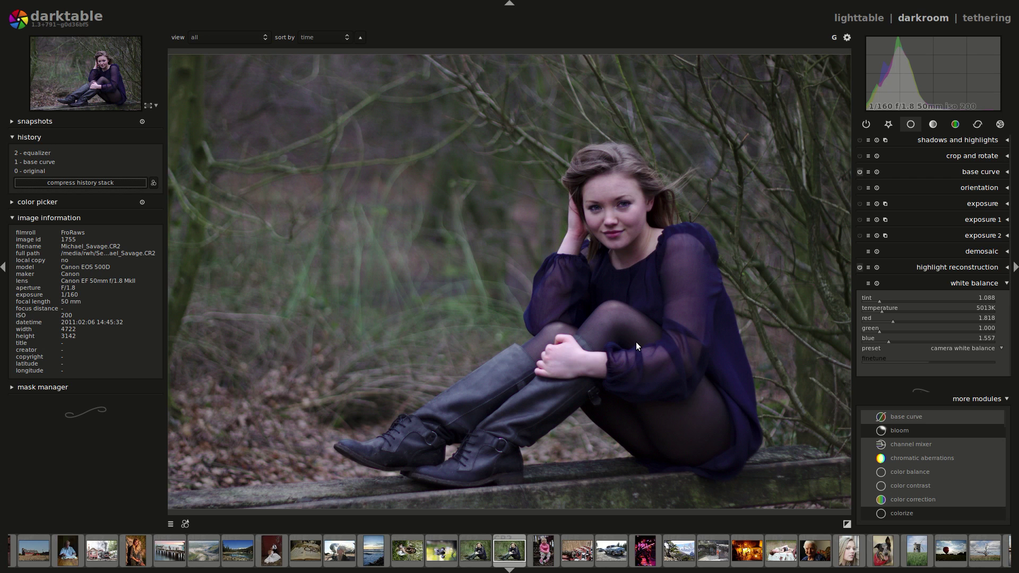
- Crop the photo more tightly around the seated woman at 3:2, trimming mostly the left and upper background with rule-of-thirds guides
click(955, 156)
drag(175, 58, 273, 105)
drag(419, 198, 420, 211)
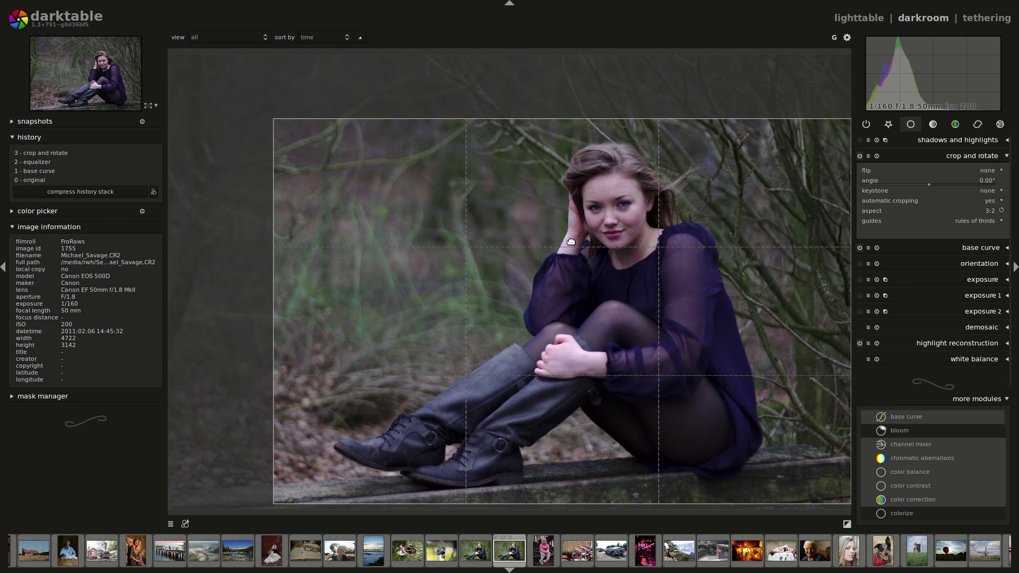
drag(599, 135, 593, 128)
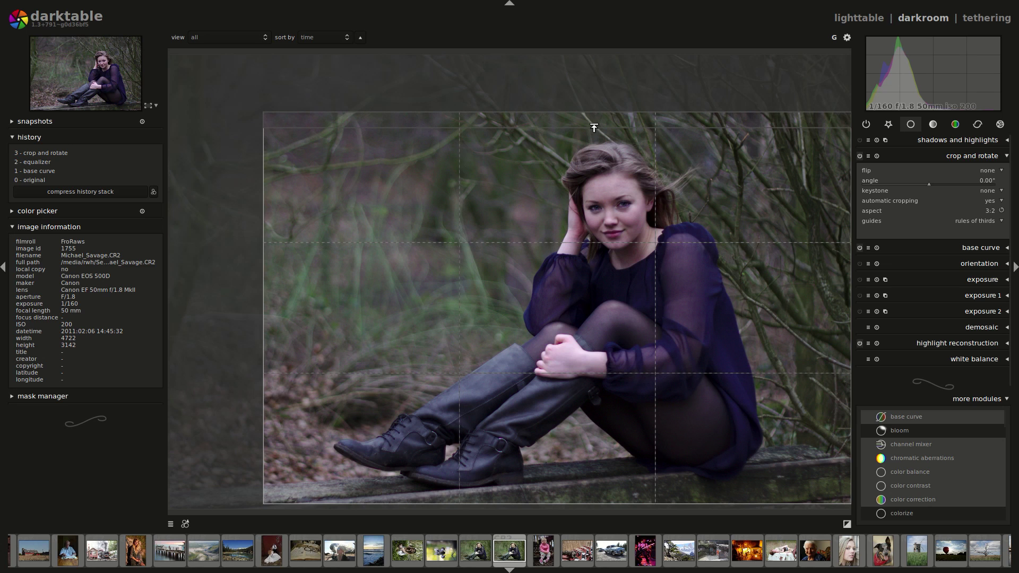
drag(593, 128, 595, 130)
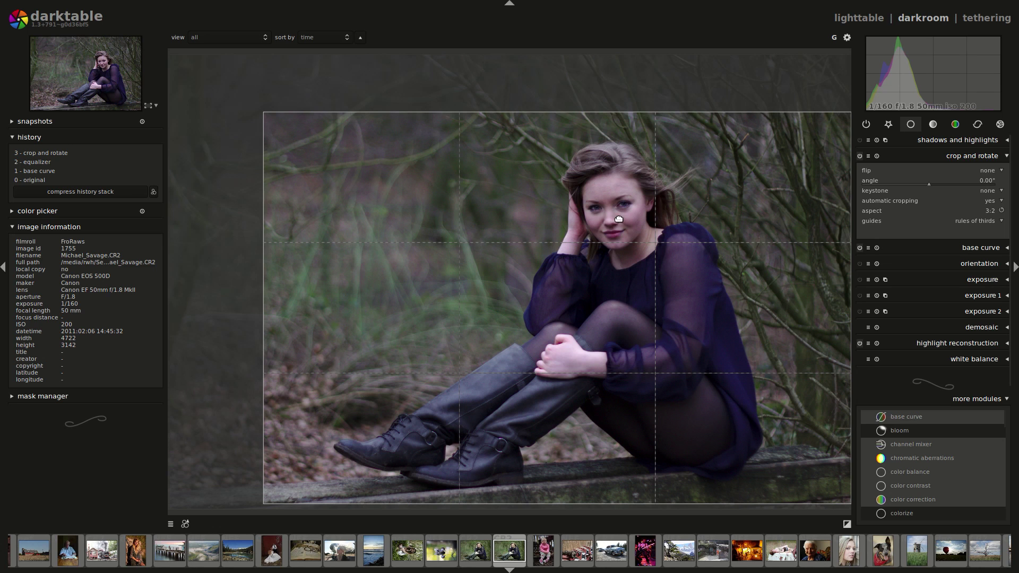
drag(595, 259, 584, 258)
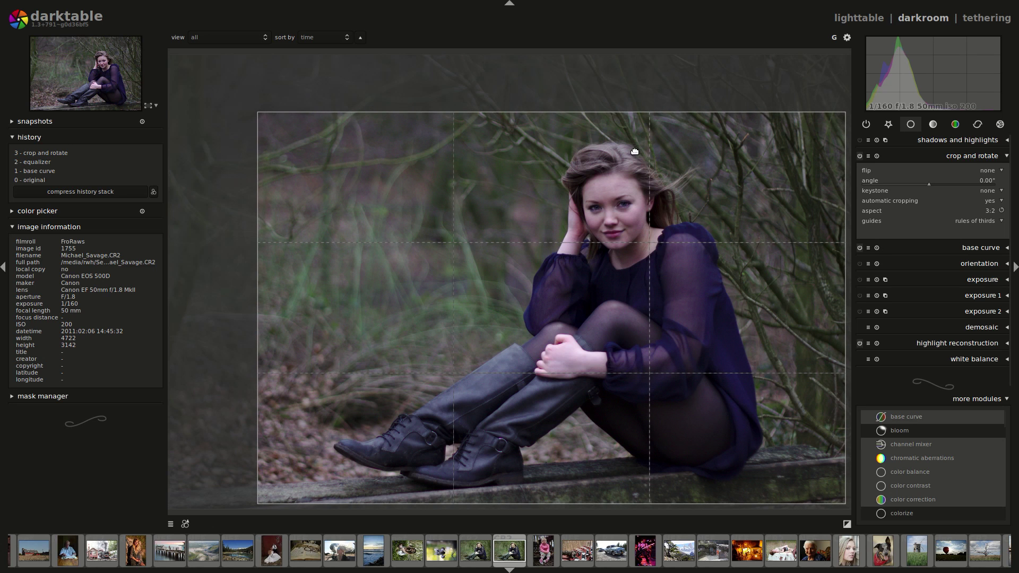
drag(630, 119, 630, 113)
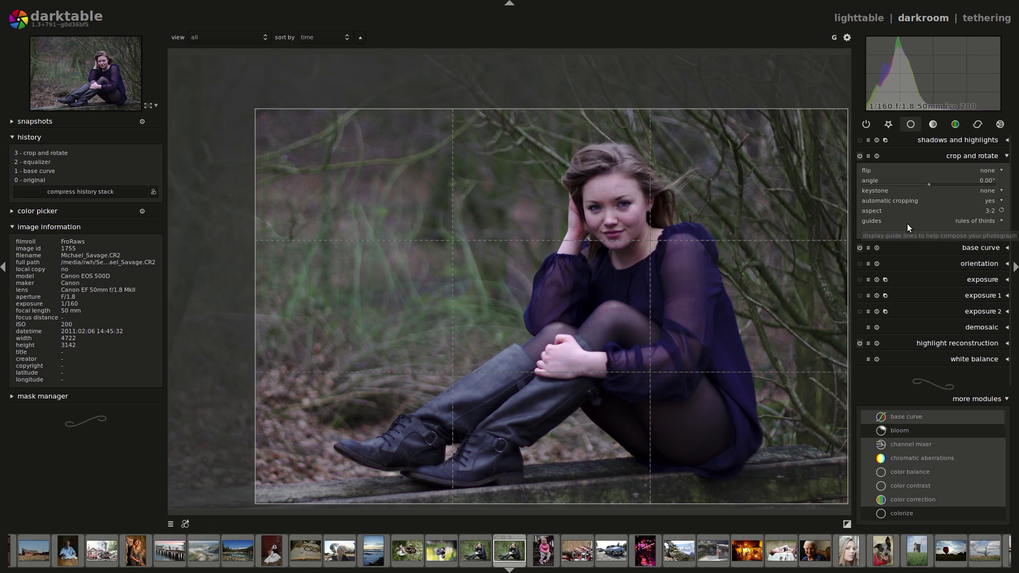
click(964, 156)
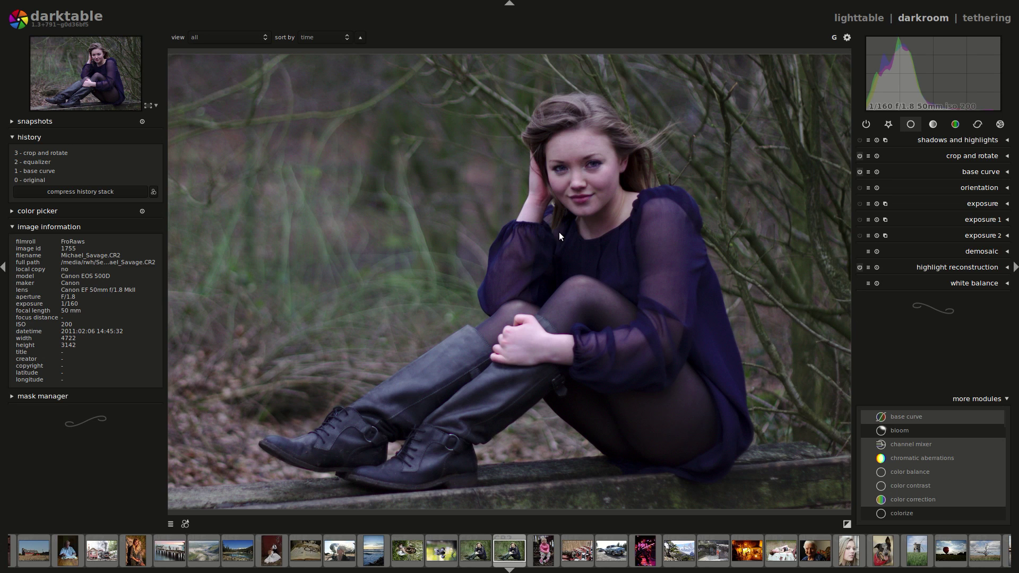
- Set the white balance preset to spot white balance and sample a grey patch on the woman's boot shaft
click(969, 285)
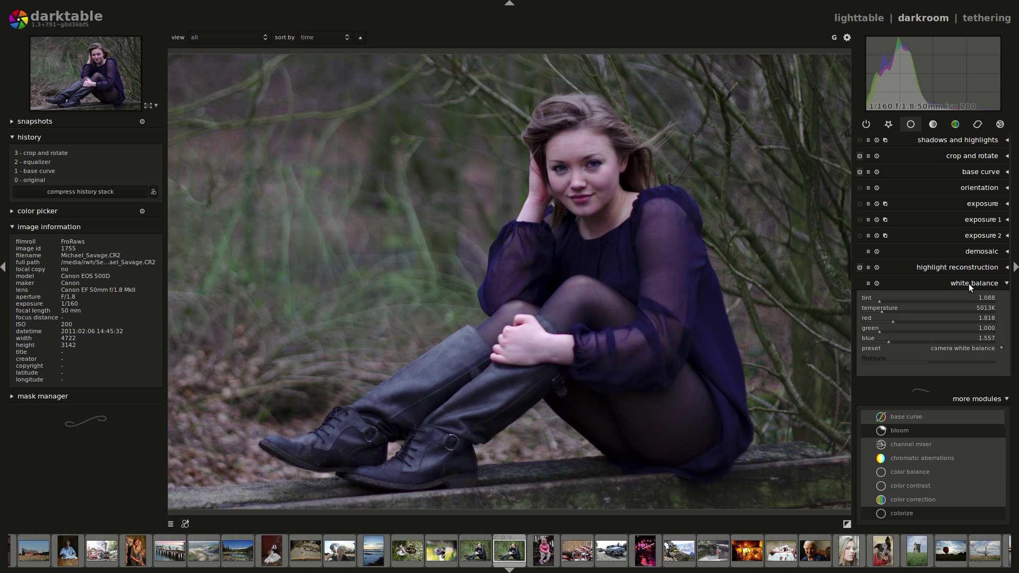
click(980, 352)
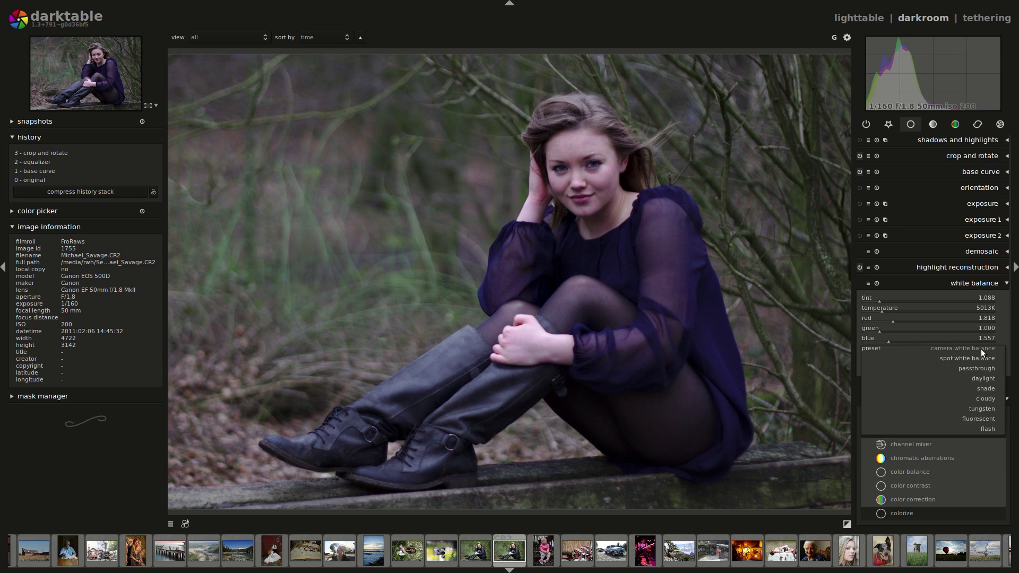
click(979, 347)
mouse_move(411, 369)
mouse_down()
mouse_move(437, 393)
mouse_move(417, 402)
mouse_up()
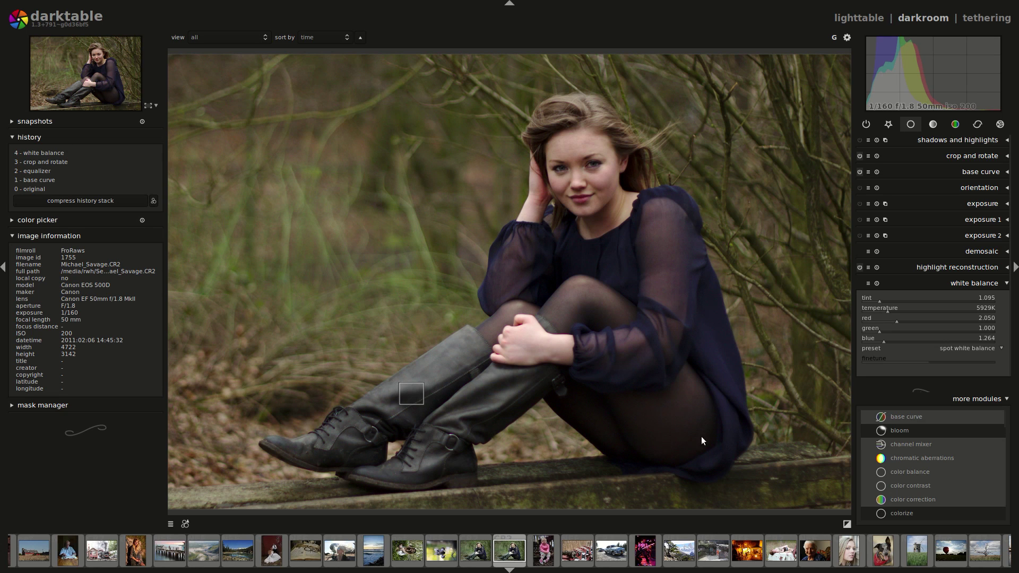
- Try reducing the white balance's red value, and reapply spot white balance from the boot shaft
click(892, 320)
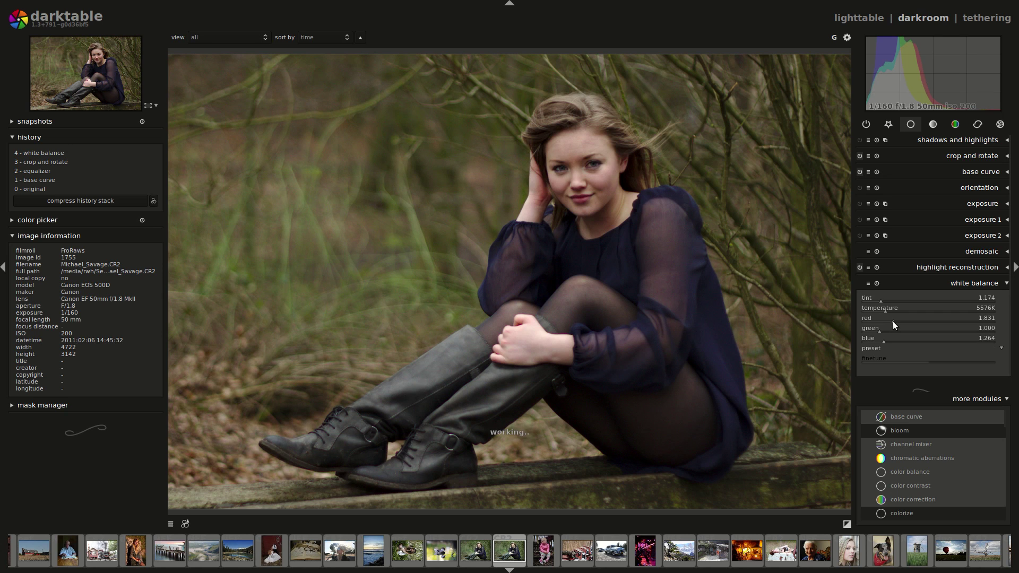
click(896, 321)
click(976, 346)
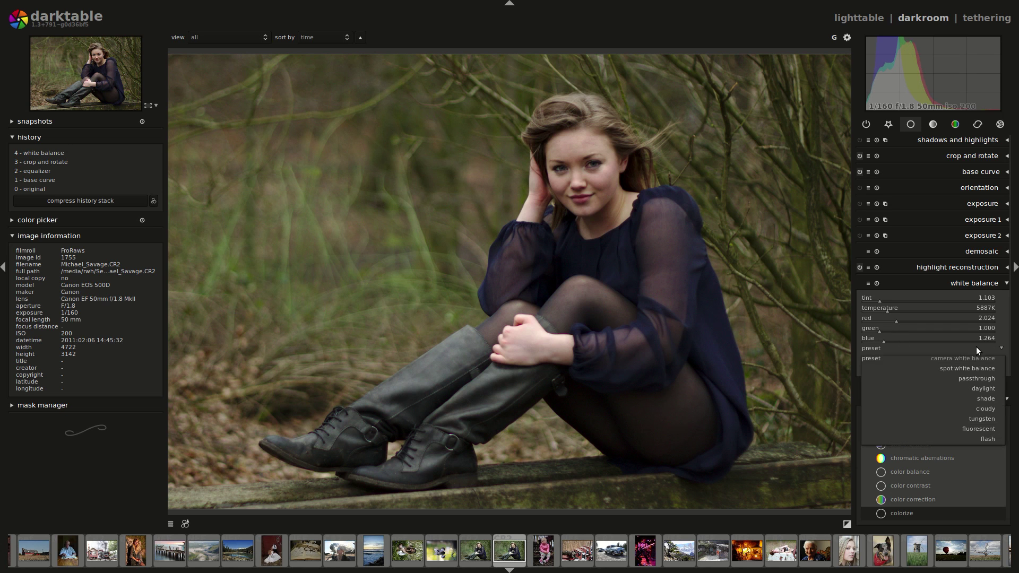
click(979, 365)
drag(398, 385, 425, 397)
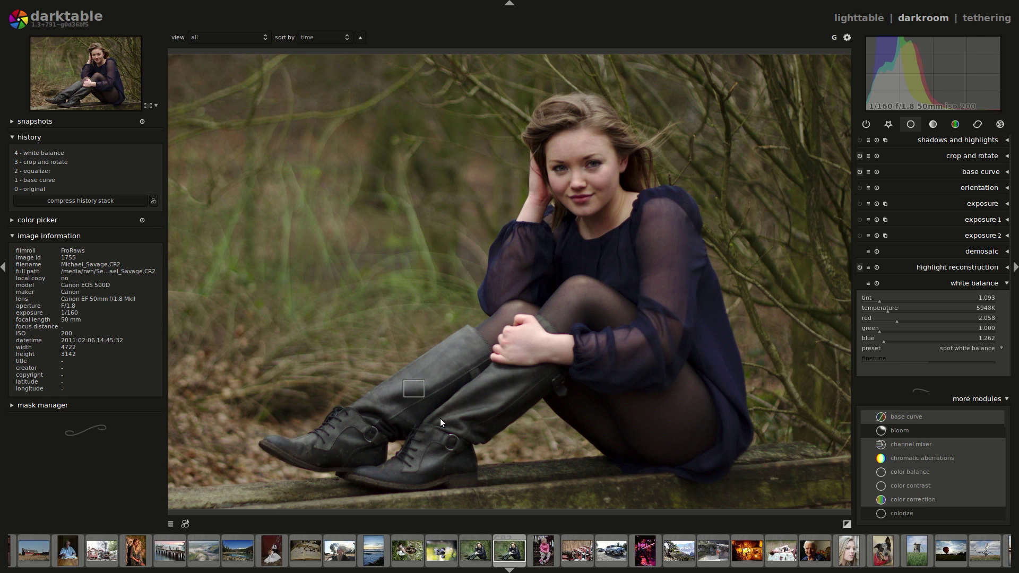
- Try sampling the spot white balance from the leaf litter beside the boot and from almost the whole frame
drag(281, 401, 295, 414)
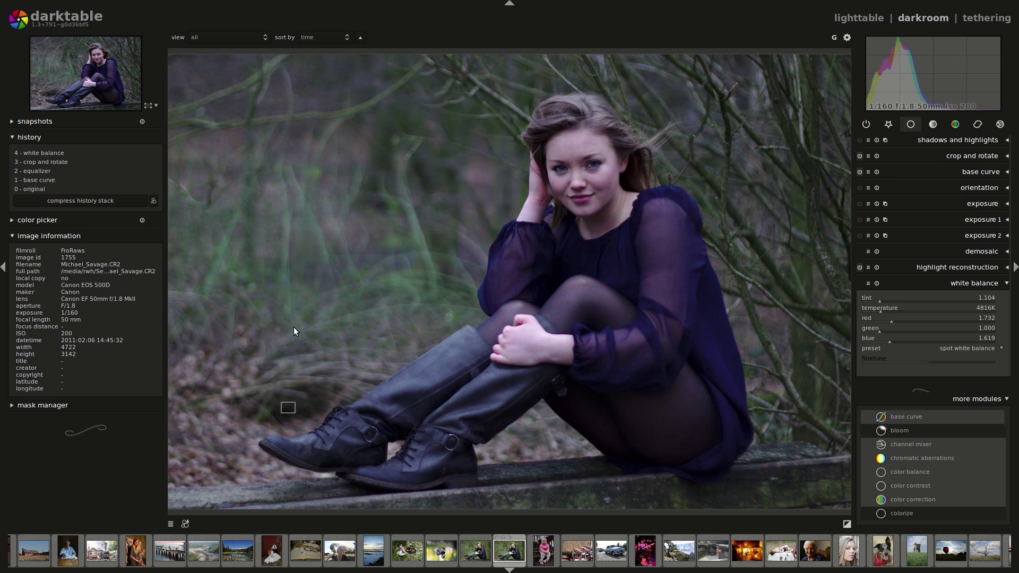
drag(201, 85, 532, 340)
drag(854, 482, 845, 492)
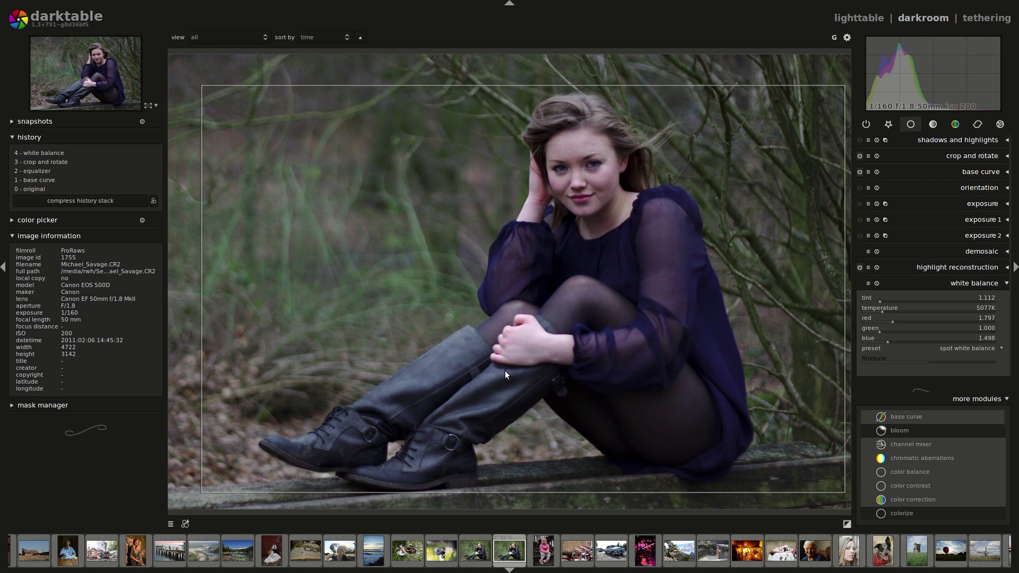
- Resample the spot white balance from a small patch on the boot shaft and collapse the white balance module
mouse_move(390, 386)
mouse_down()
mouse_move(408, 403)
mouse_move(426, 388)
mouse_move(405, 394)
mouse_up()
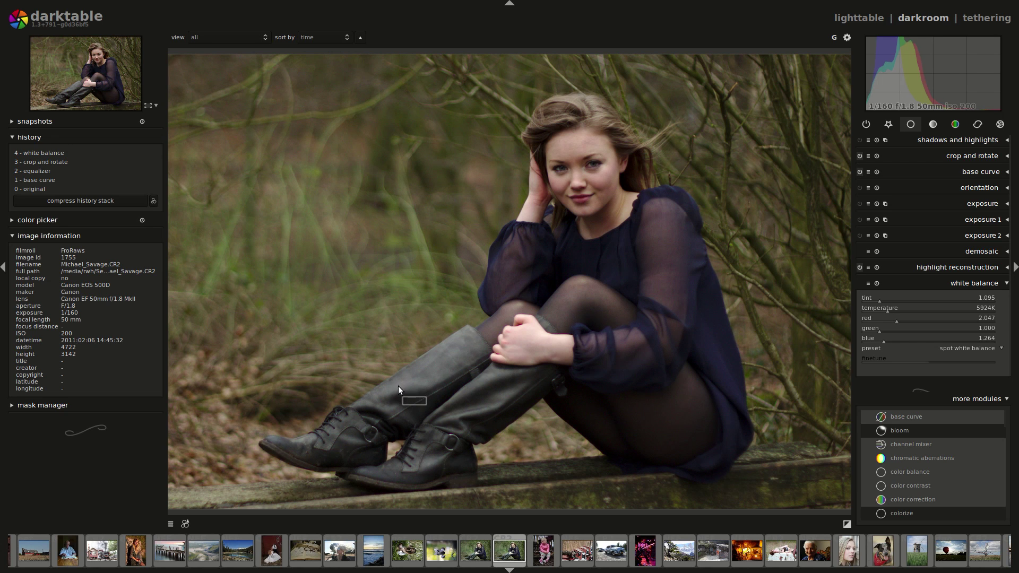
click(965, 285)
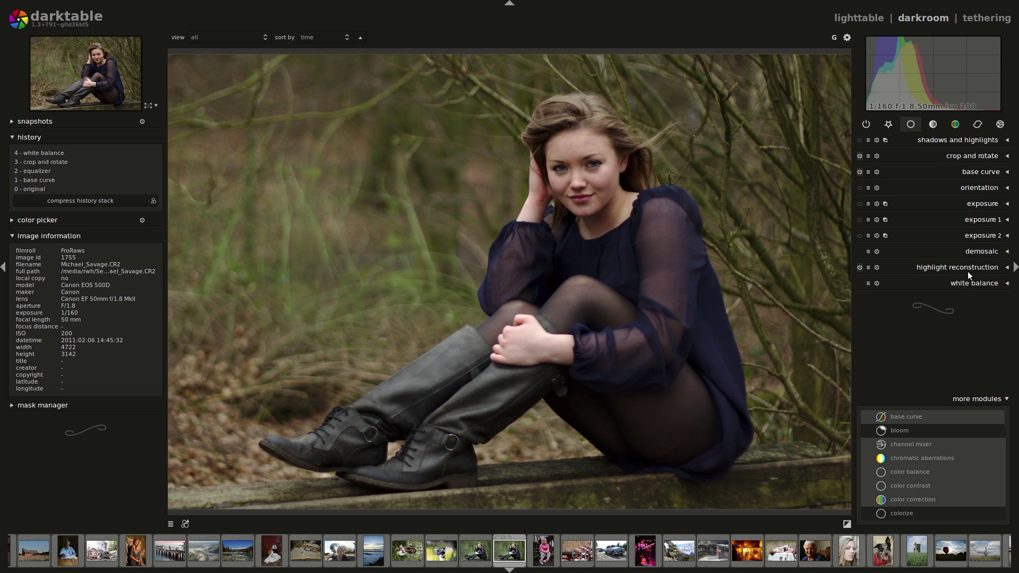
- Delete the extra exposure 1 and exposure 2 instances, keeping only the original exposure module
click(885, 220)
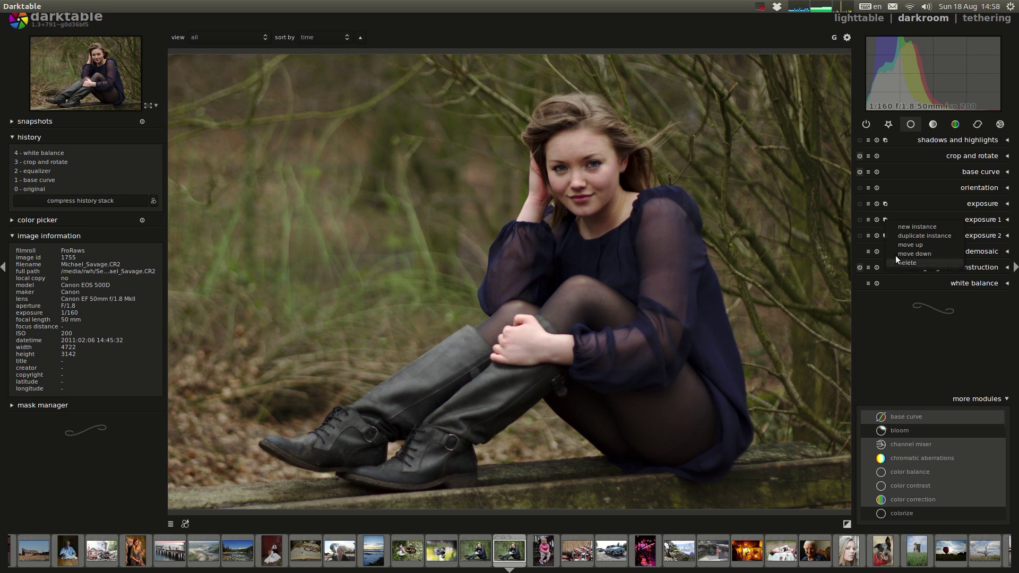
click(895, 255)
click(885, 219)
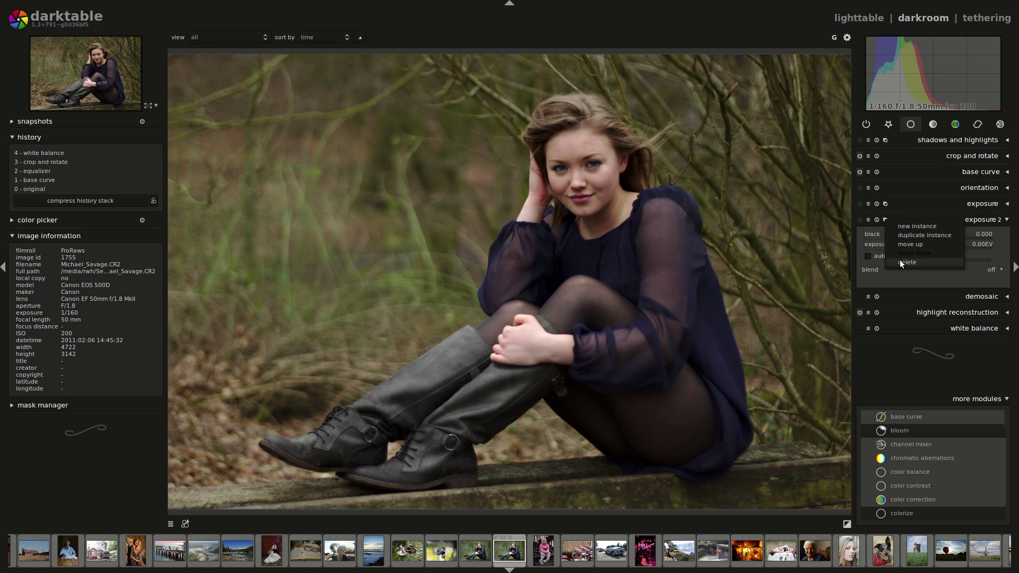
click(928, 218)
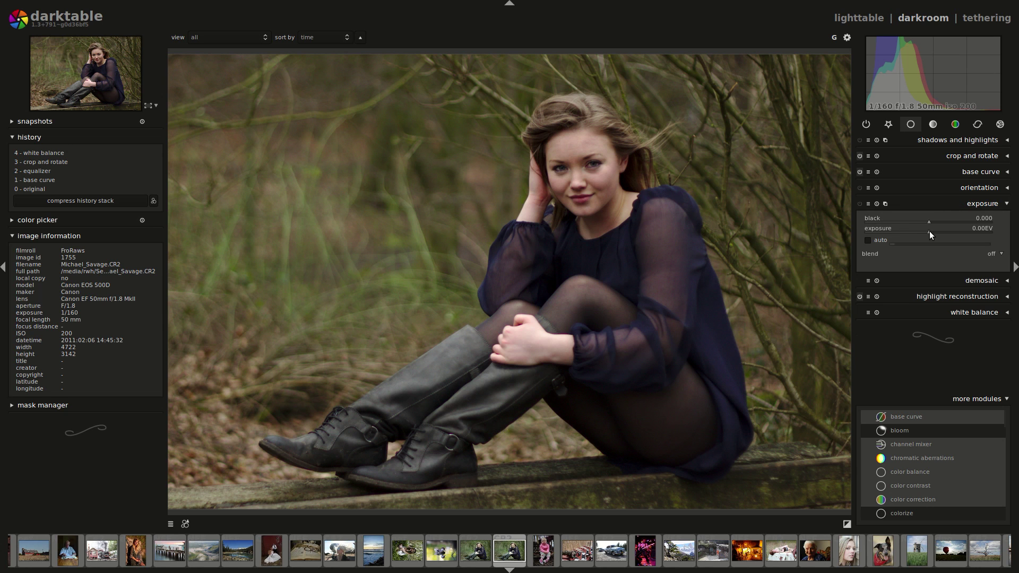
- Raise the exposure to 0.71 EV, checking the woman's face at 100%, and collapse the exposure module
drag(929, 234, 932, 234)
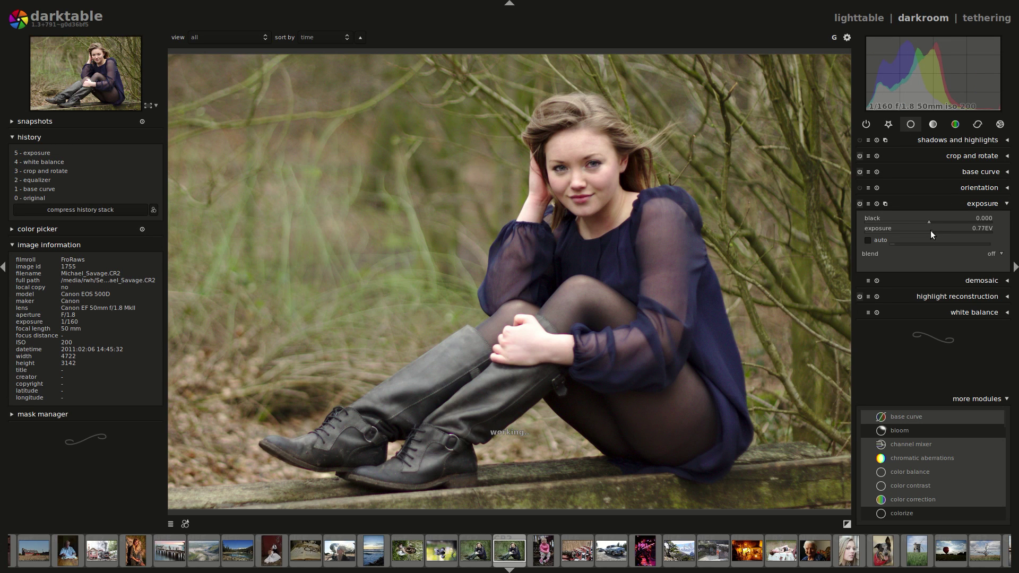
scroll(931, 230, down, 3)
scroll(645, 172, up, 1)
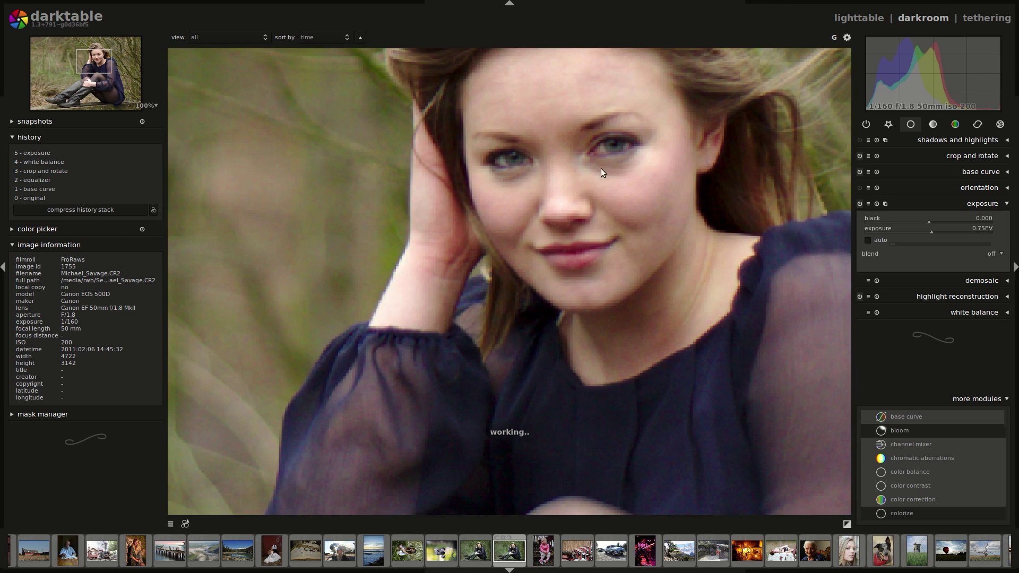
scroll(601, 168, up, 1)
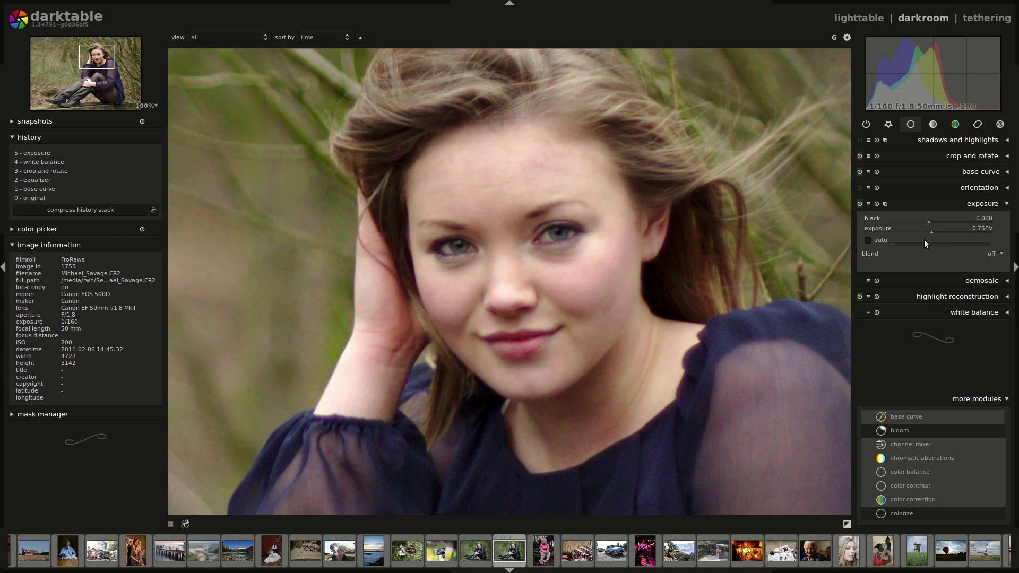
scroll(931, 231, down, 2)
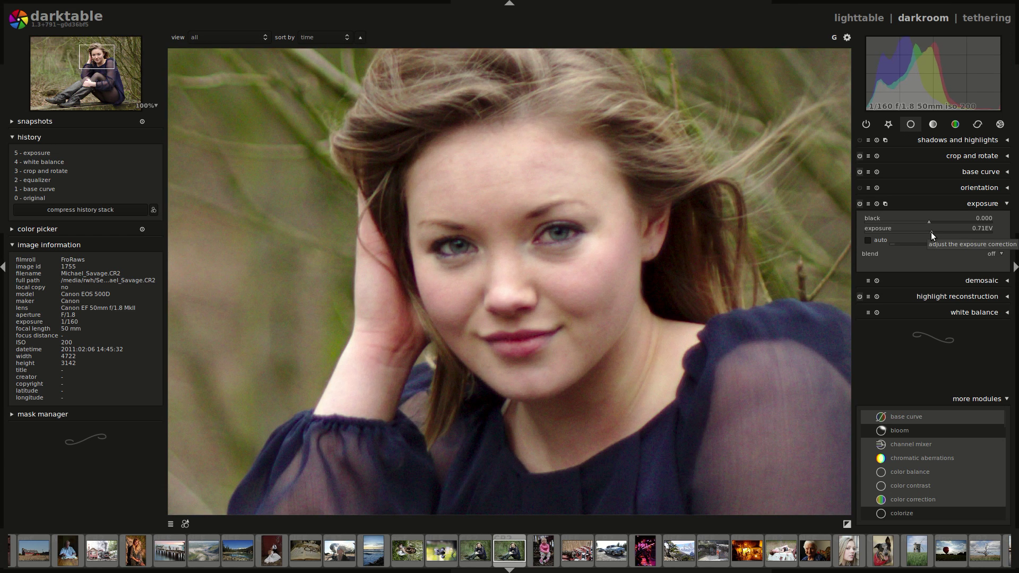
scroll(563, 291, down, 1)
scroll(562, 291, down, 1)
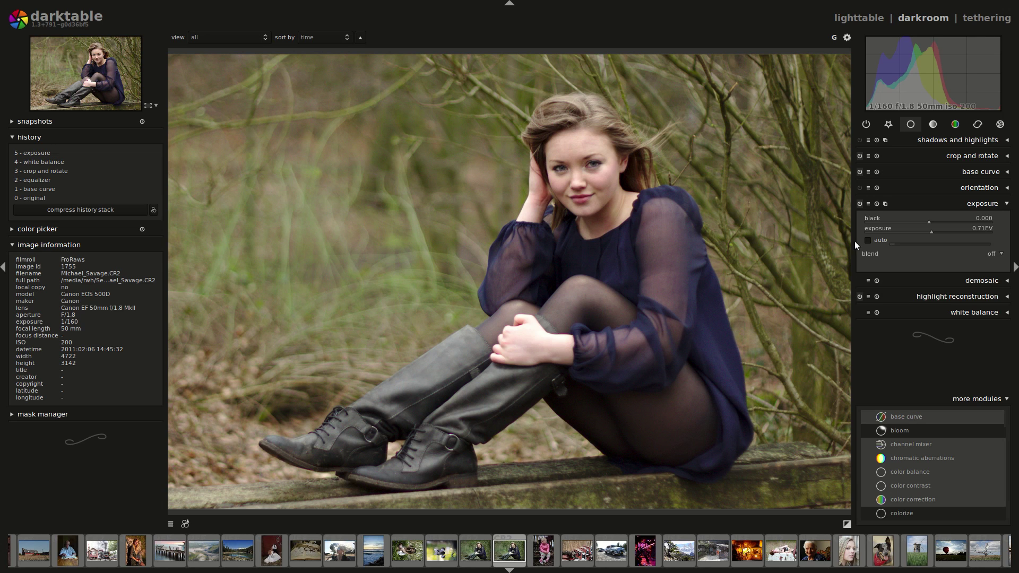
click(947, 206)
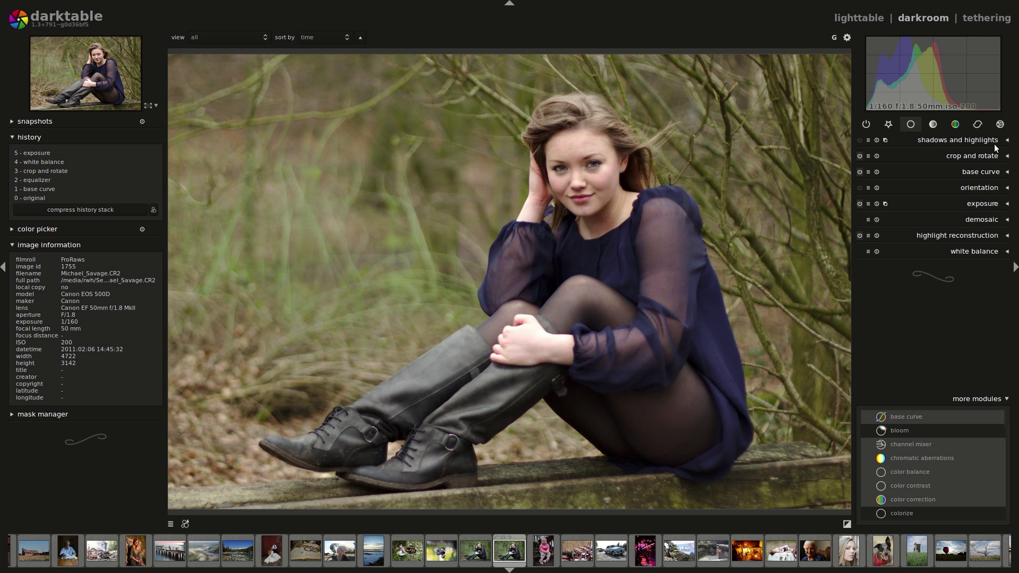
- Apply the clarity (subtle) preset to the equalizer in the correction group
click(977, 123)
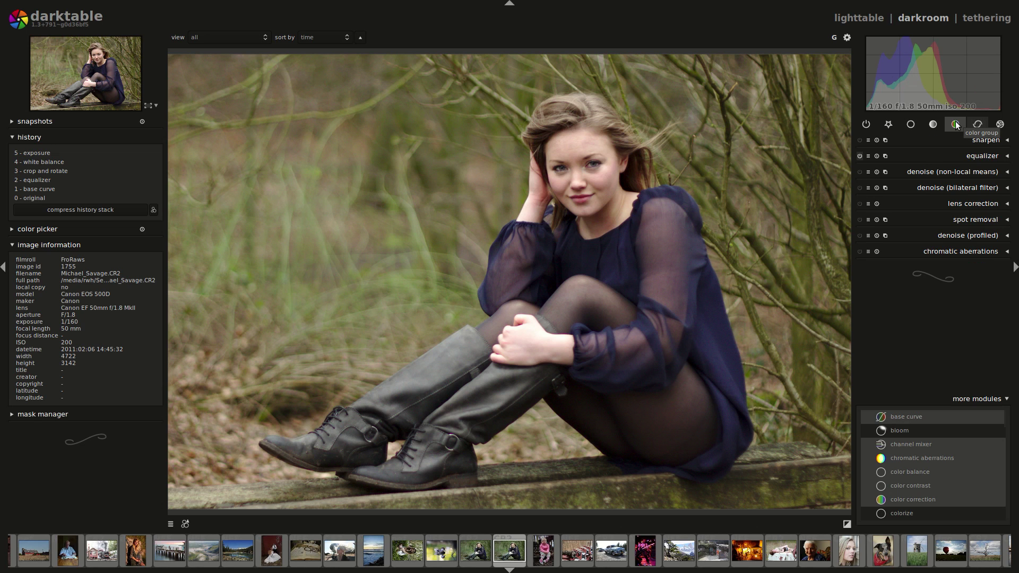
click(955, 156)
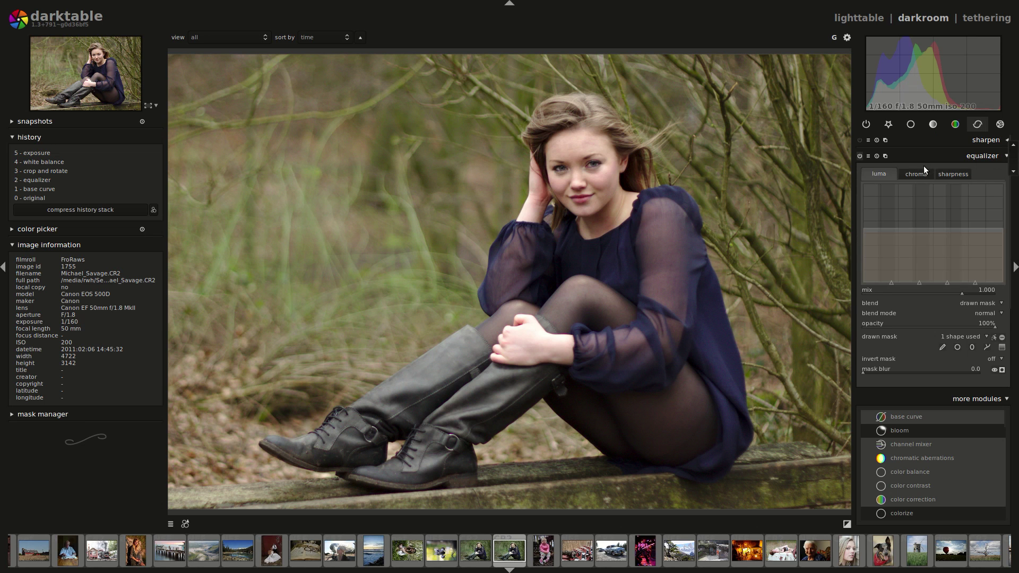
click(868, 156)
click(905, 257)
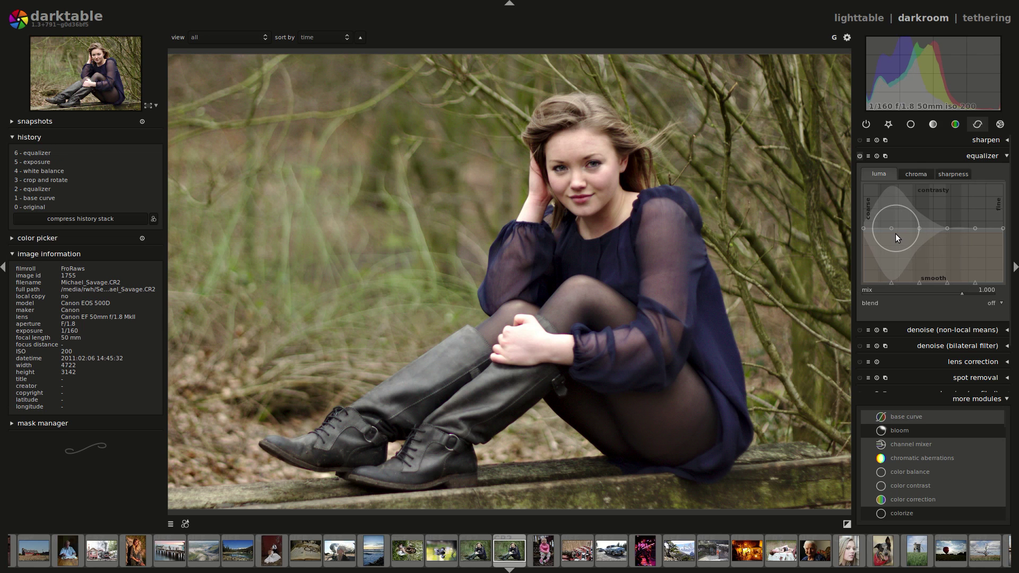
- Try the stronger clarity preset in the equalizer, then restore clarity (subtle)
click(868, 156)
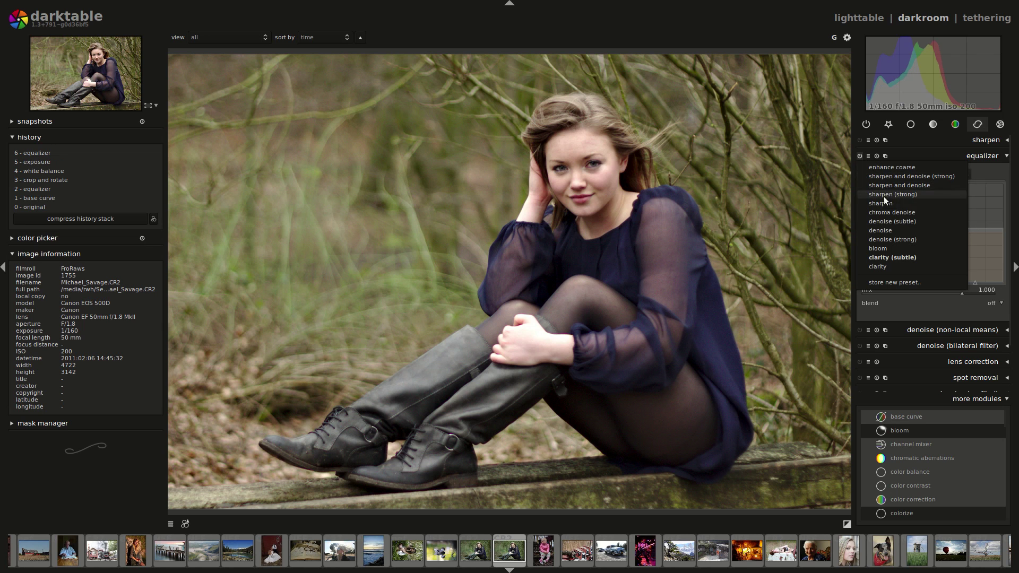
click(894, 265)
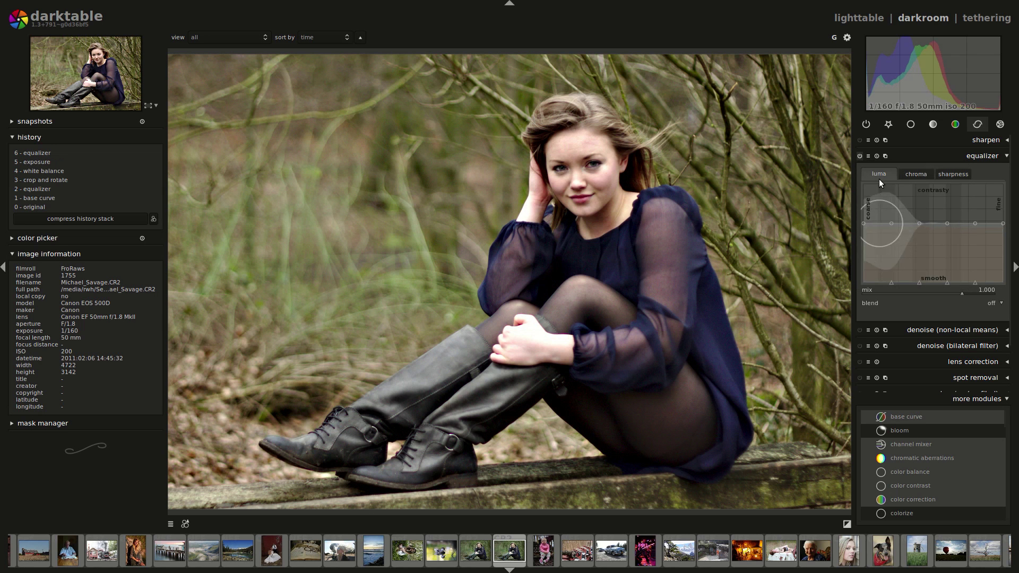
click(868, 156)
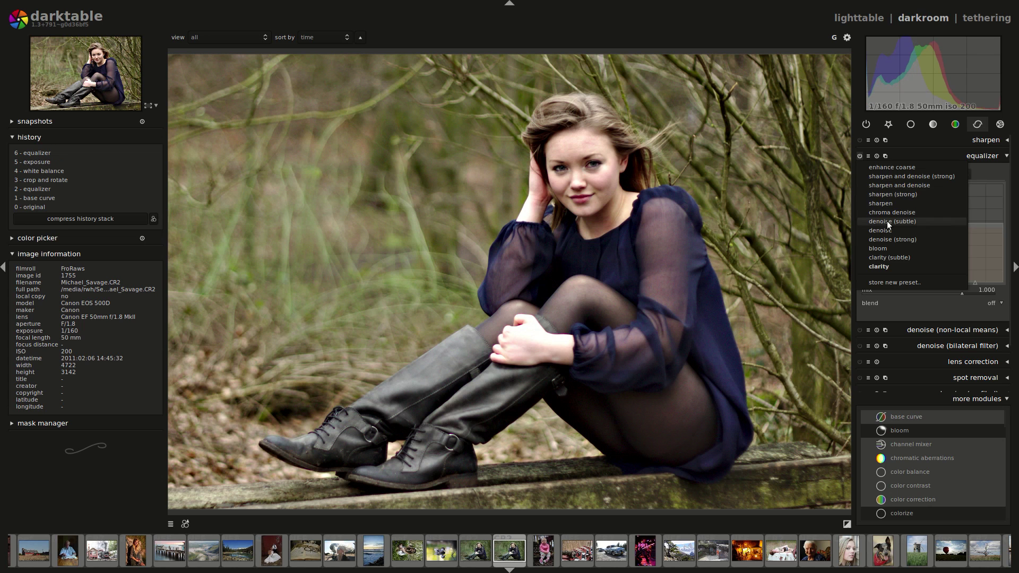
click(889, 257)
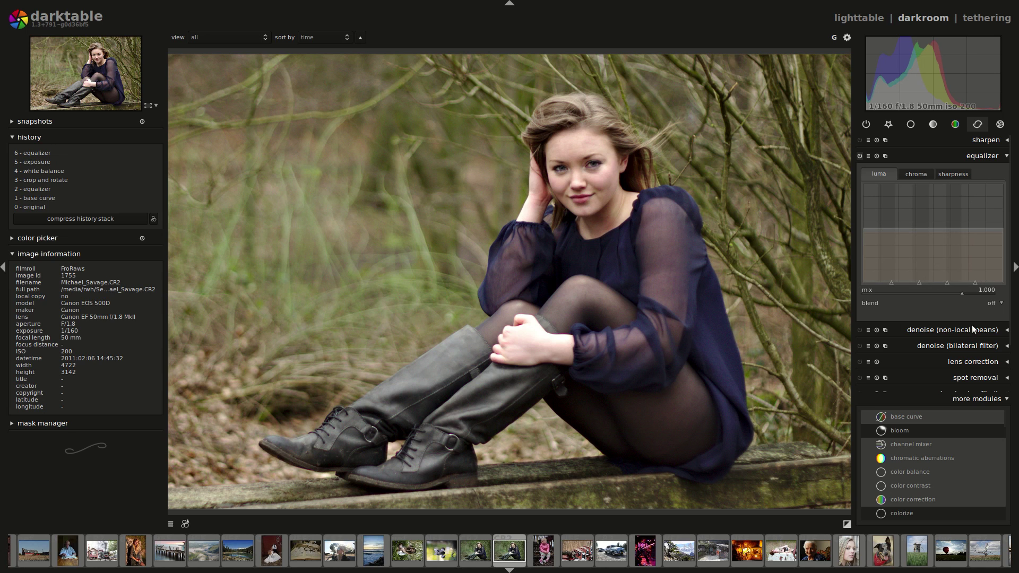
- Set the equalizer to drawn mask blending at 95% opacity and trace a path from the woman's hair down her arm and around both boots
click(986, 304)
click(987, 325)
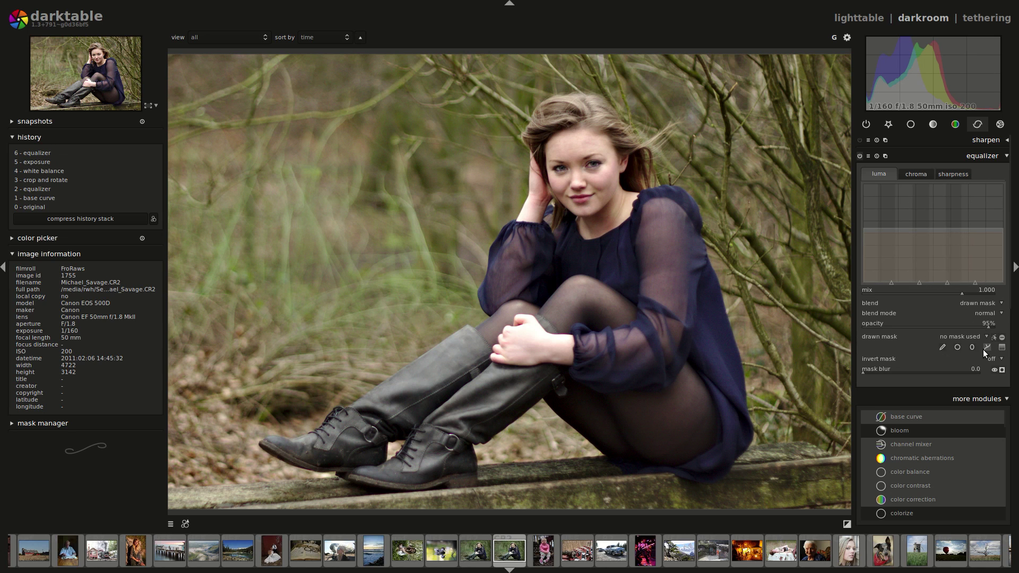
click(987, 346)
click(521, 135)
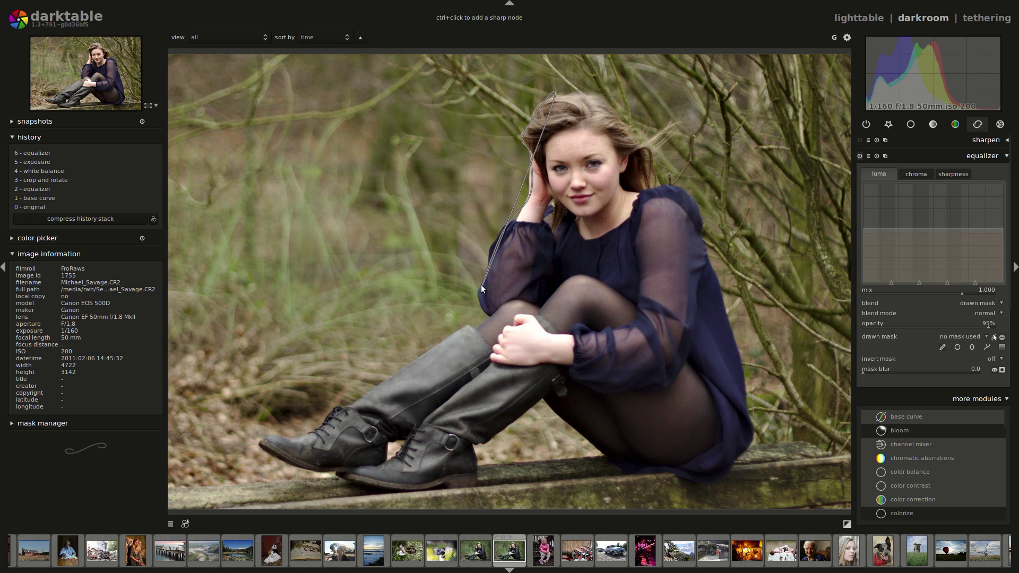
click(468, 324)
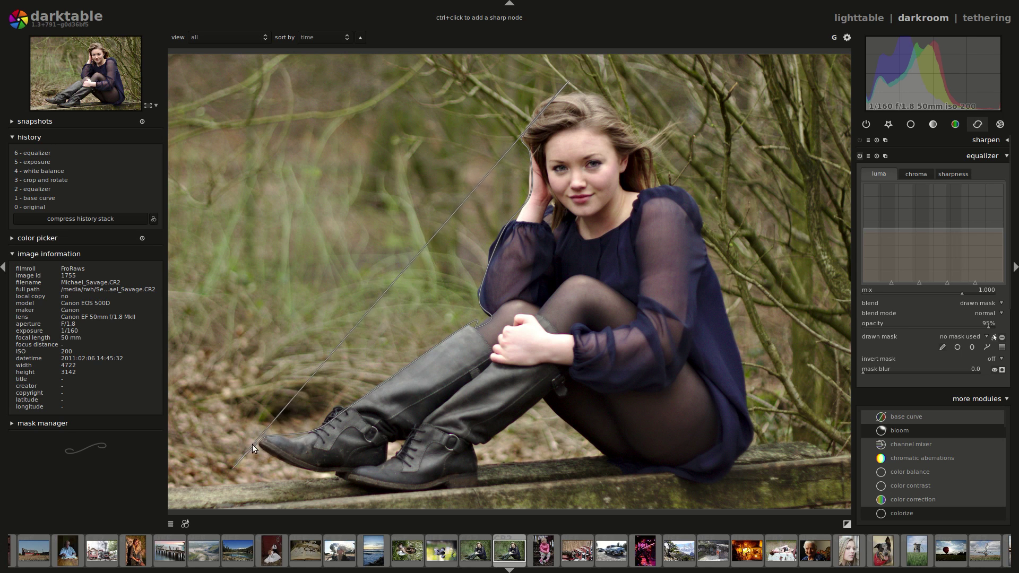
click(260, 448)
click(339, 478)
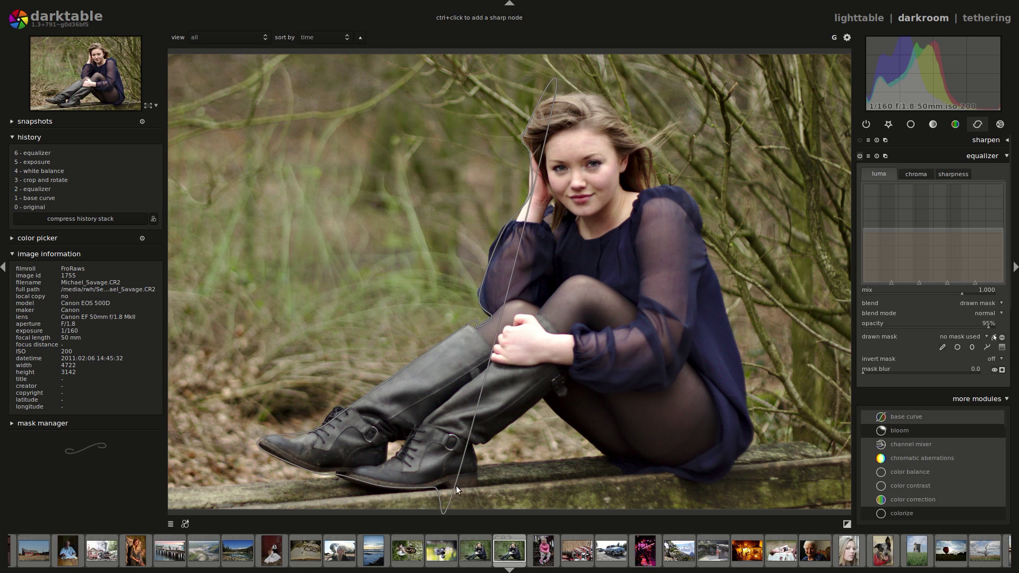
click(480, 485)
- Continue the path mask beneath the legs, around the dress and up the shoulder, and finish it at the top of the hair
click(474, 441)
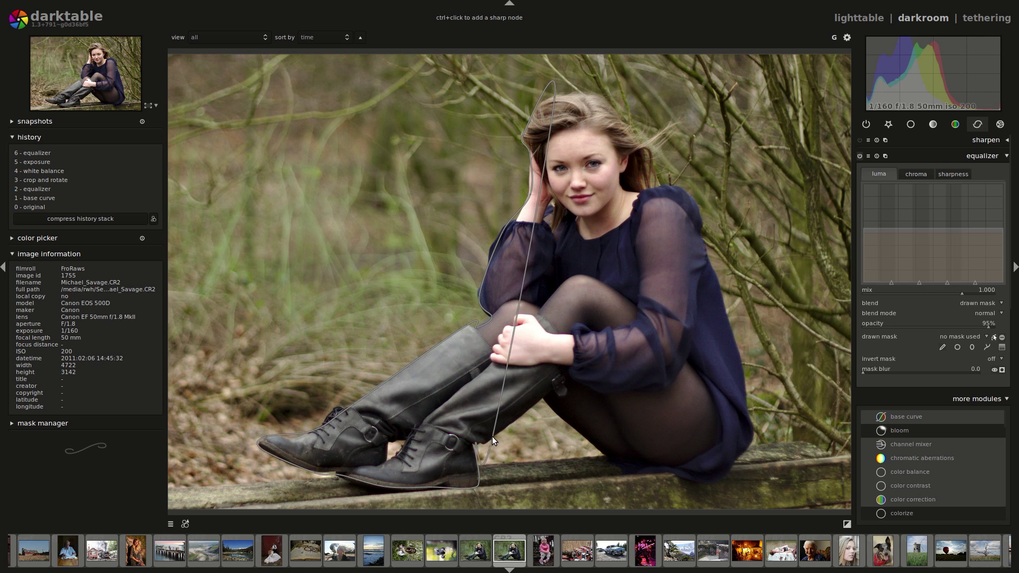
click(544, 399)
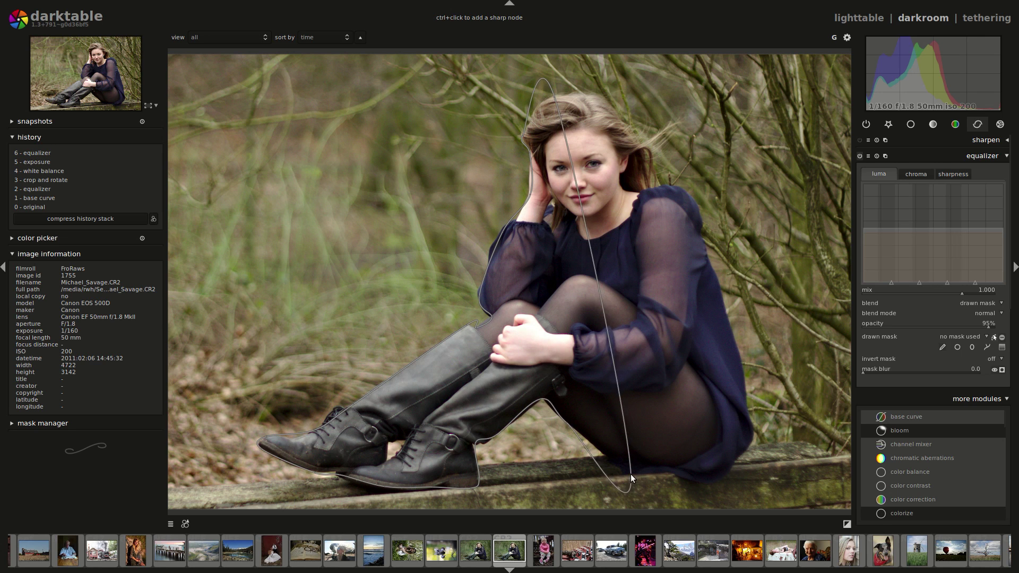
click(620, 470)
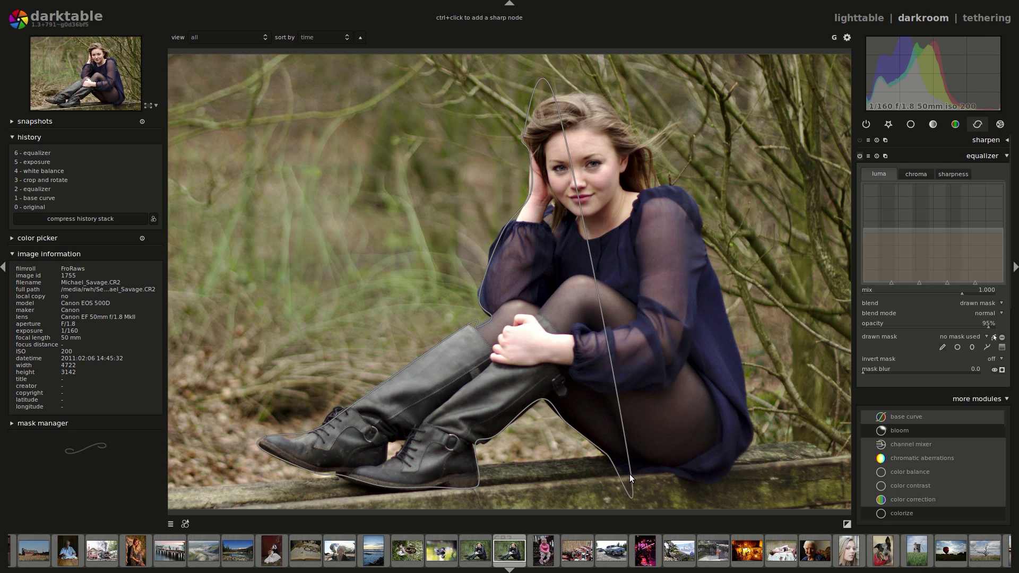
click(689, 479)
click(755, 436)
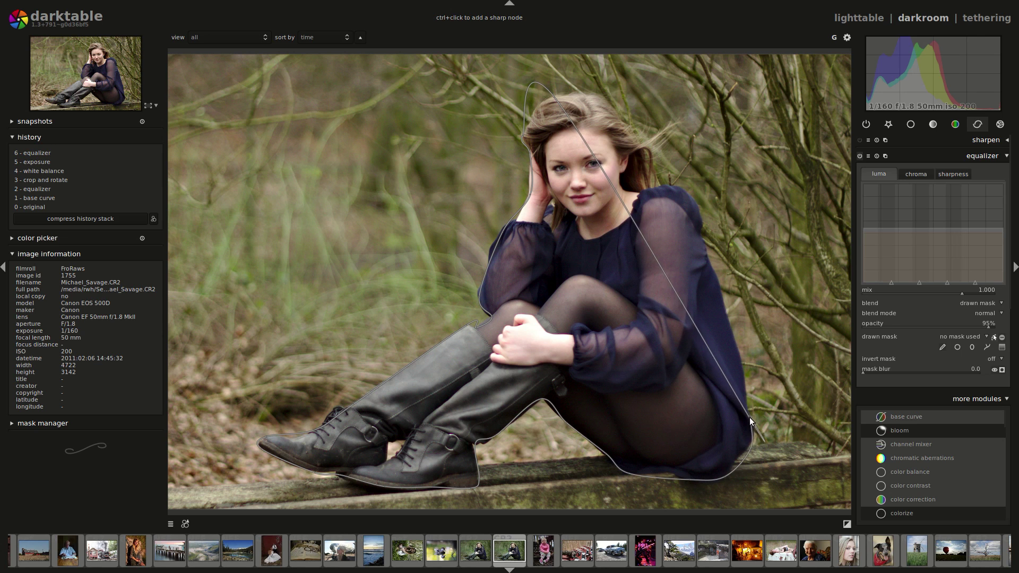
click(712, 267)
click(700, 231)
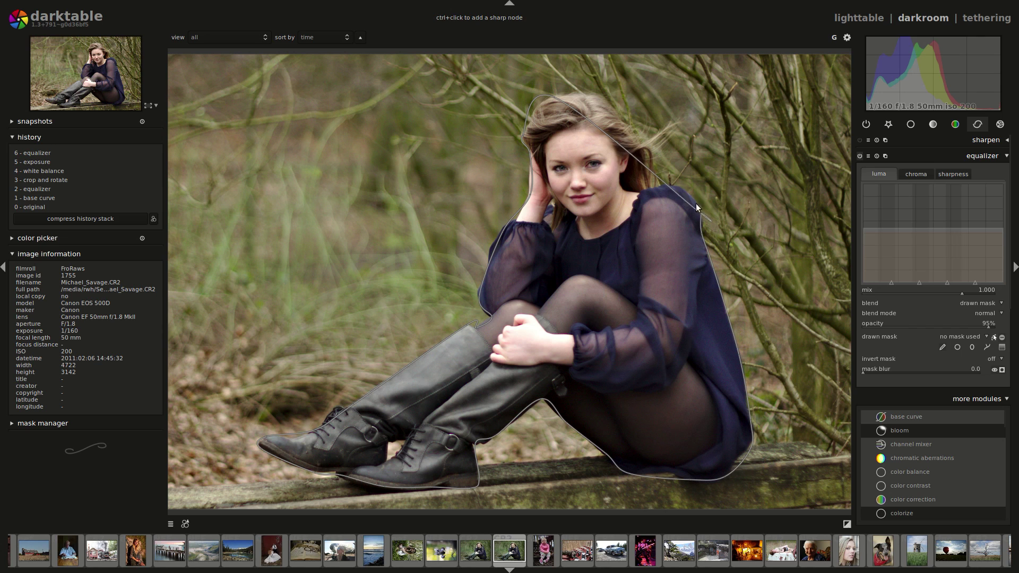
click(679, 186)
click(662, 169)
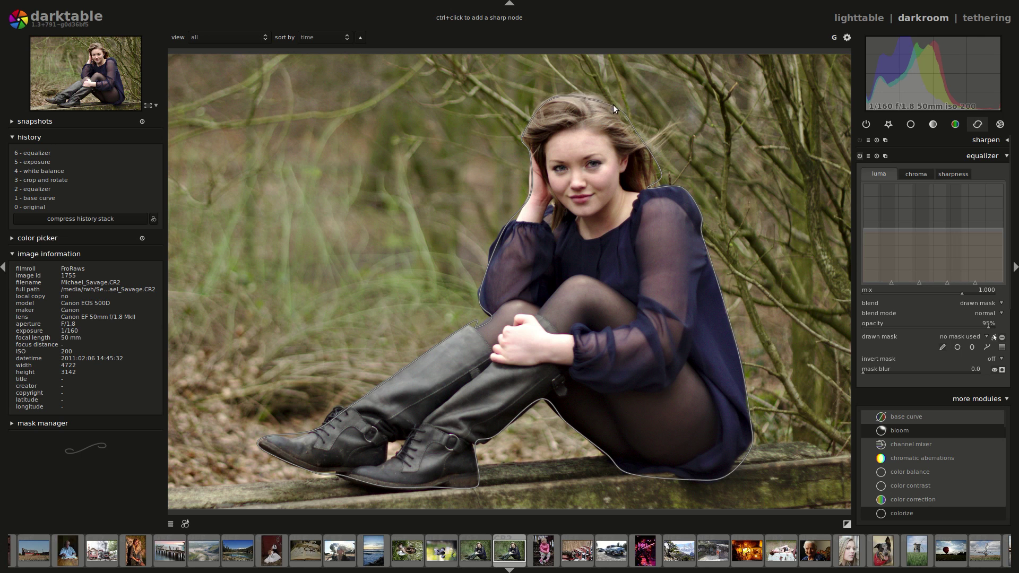
right_click(597, 95)
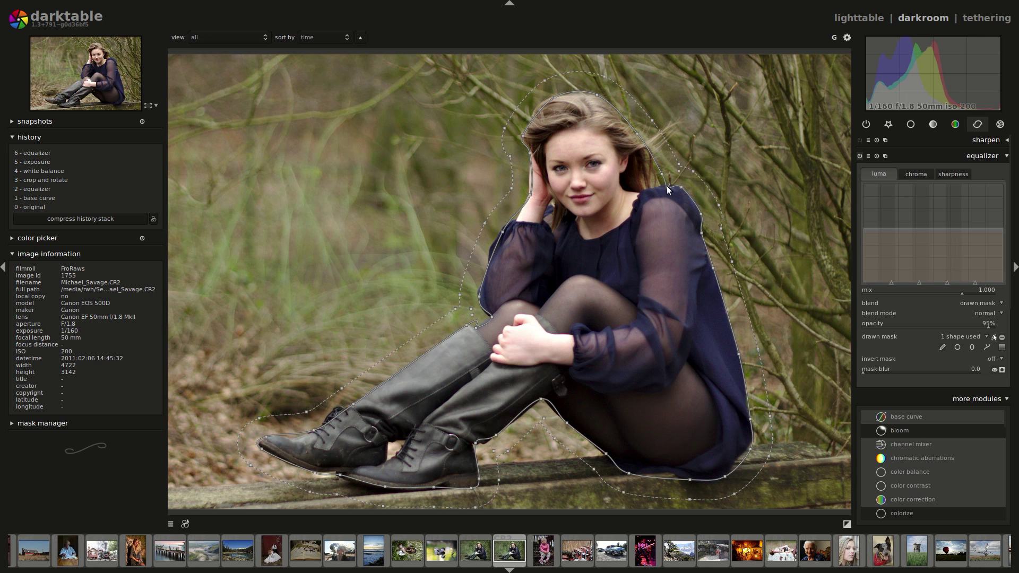
- Refine the path mask by shrinking it slightly, adding a node along the dress back, and adjusting nodes at the shoulder, hip and boots
drag(661, 176, 658, 175)
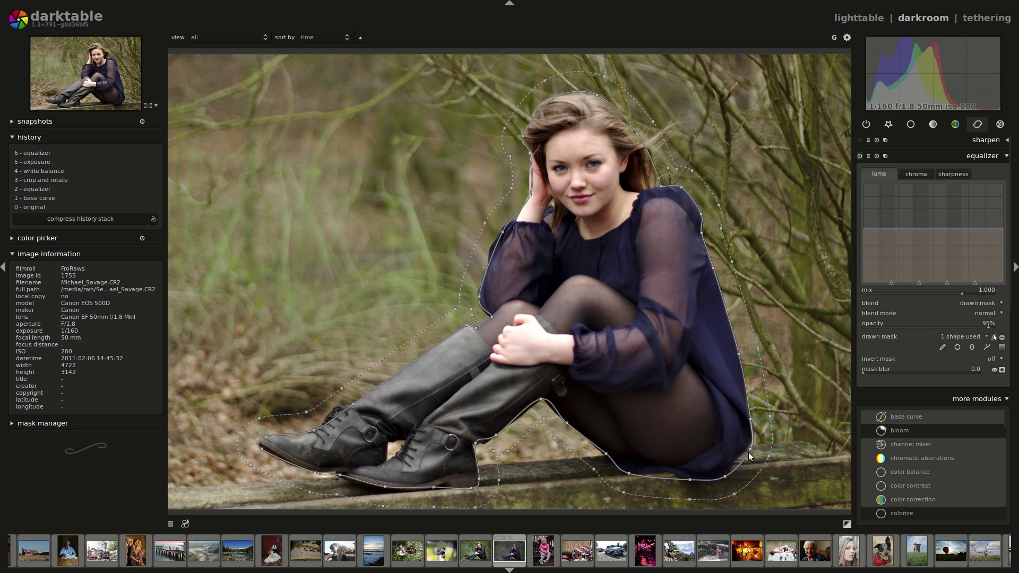
drag(746, 446, 745, 449)
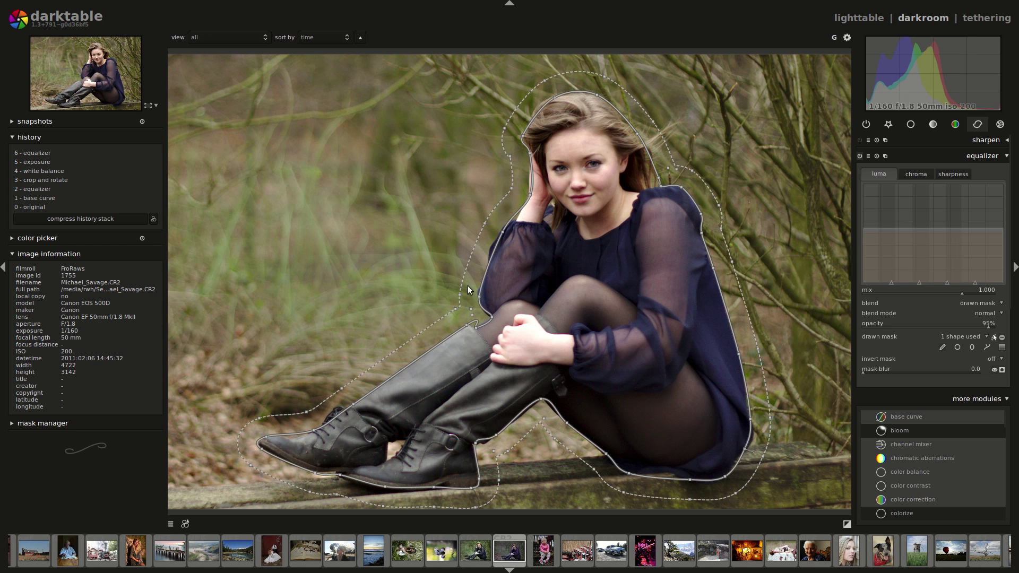
scroll(493, 226, down, 2)
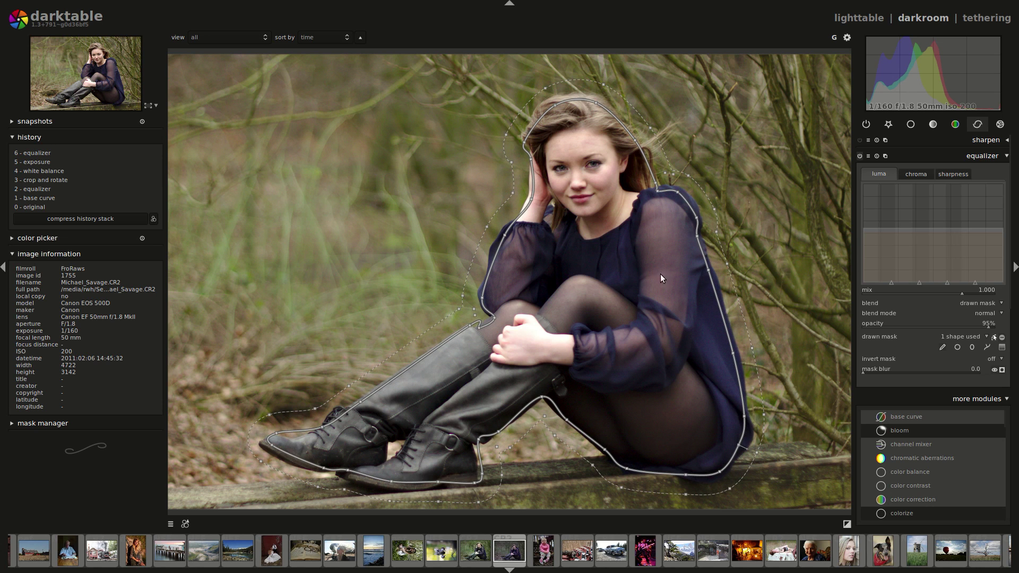
ctrl+click(732, 351)
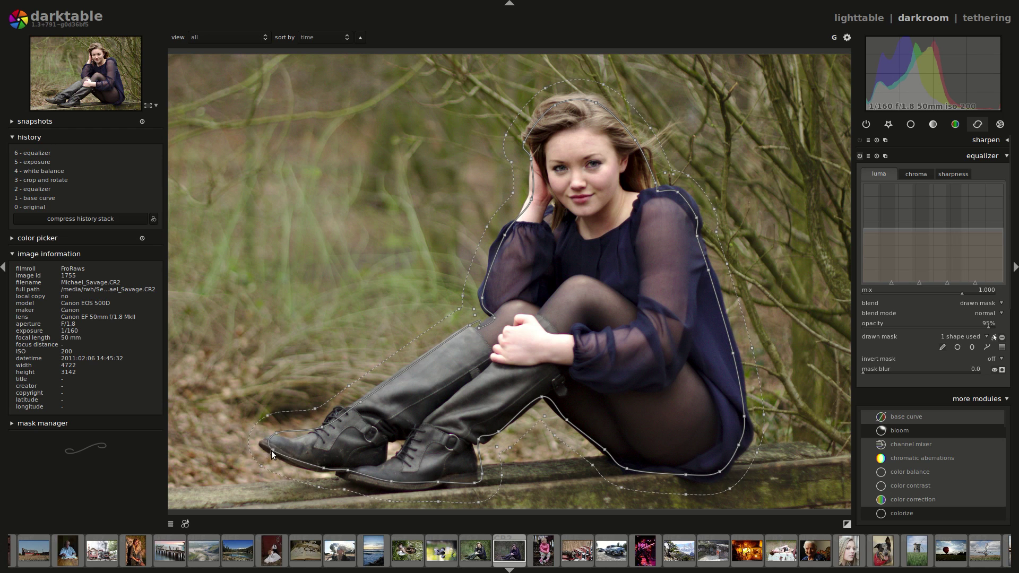
drag(272, 455, 264, 447)
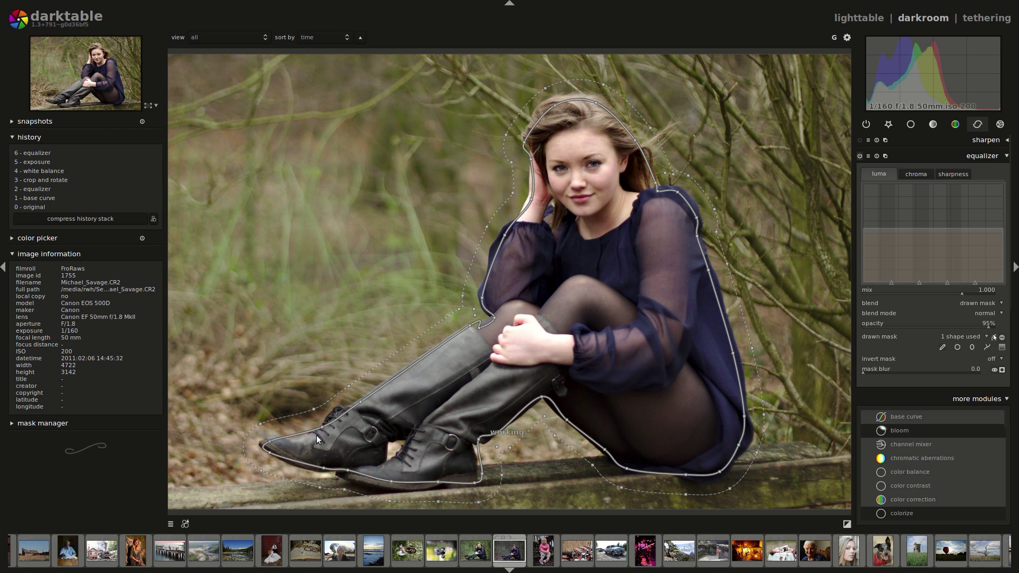
drag(392, 481, 389, 484)
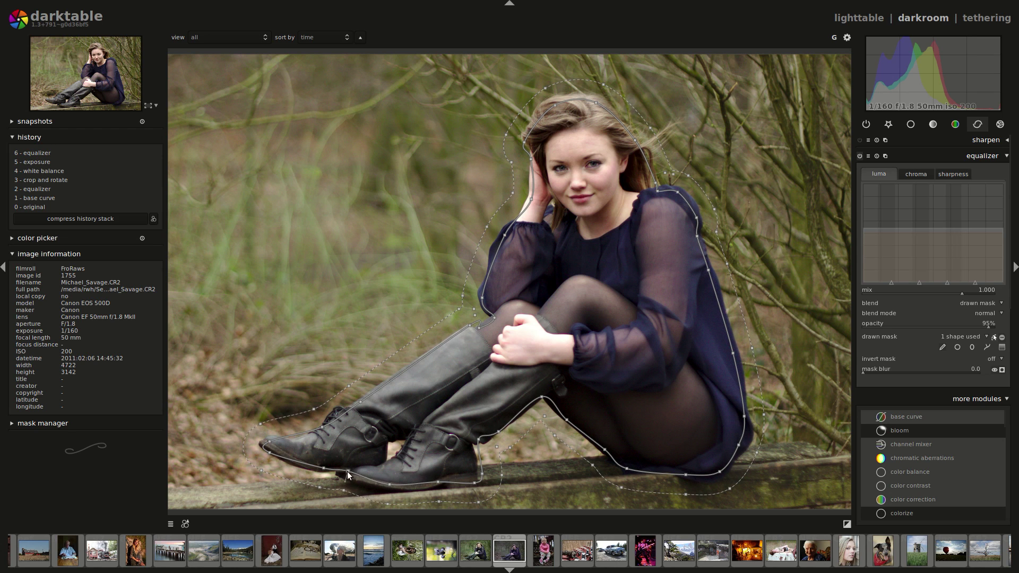
- Display the mask overlay and try mask blur values of 22.4 and 49.1
click(914, 372)
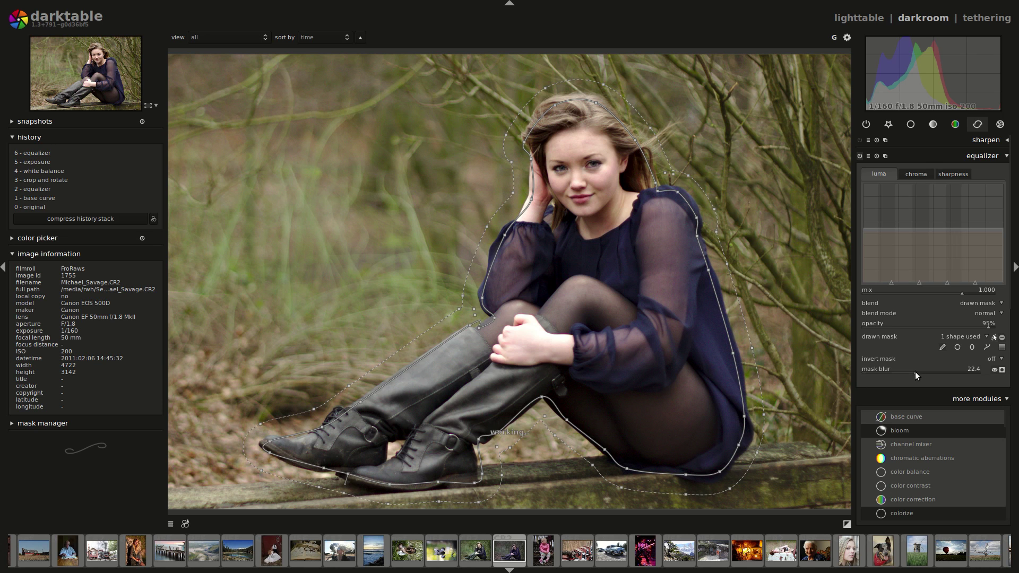
click(1001, 370)
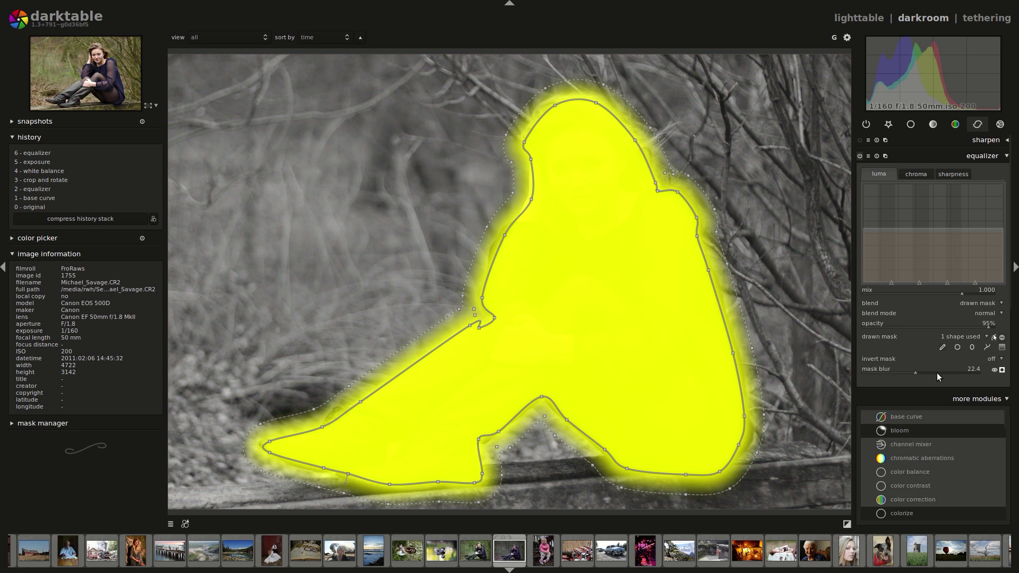
drag(959, 378, 977, 371)
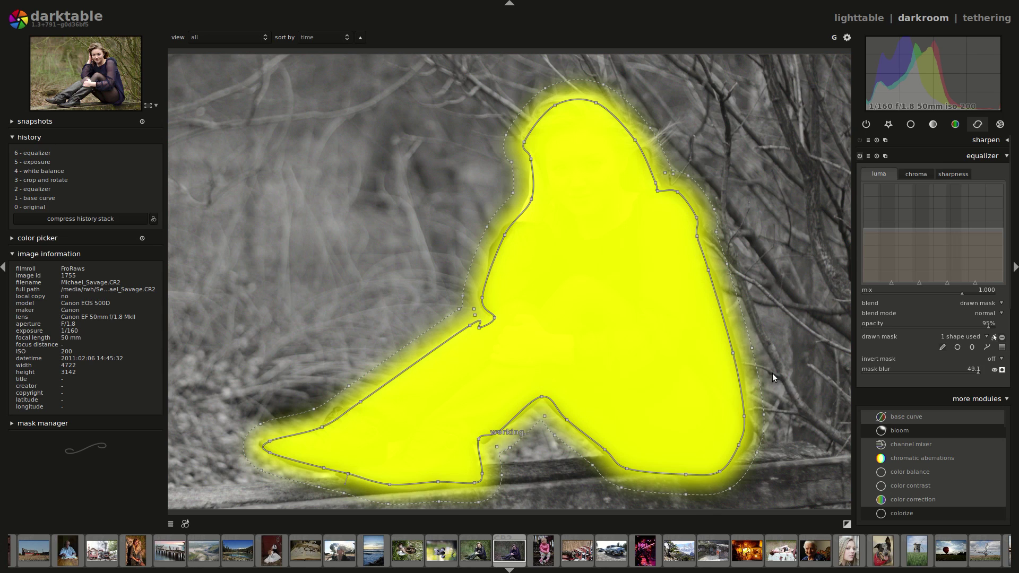
- Tighten the path mask's feather to a narrow border around the woman, with the whole photo in view
scroll(755, 377, up, 4)
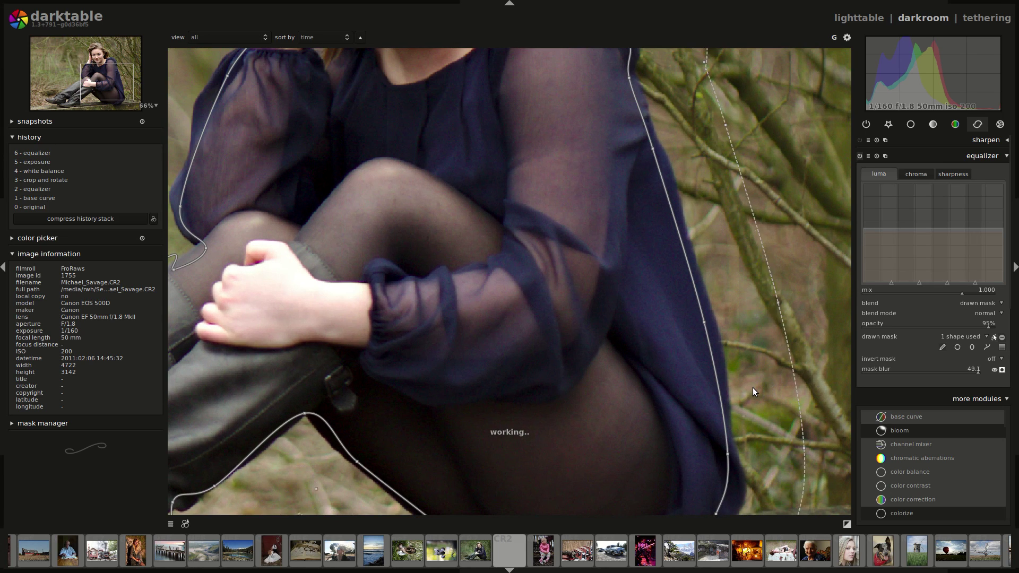
scroll(814, 284, down, 4)
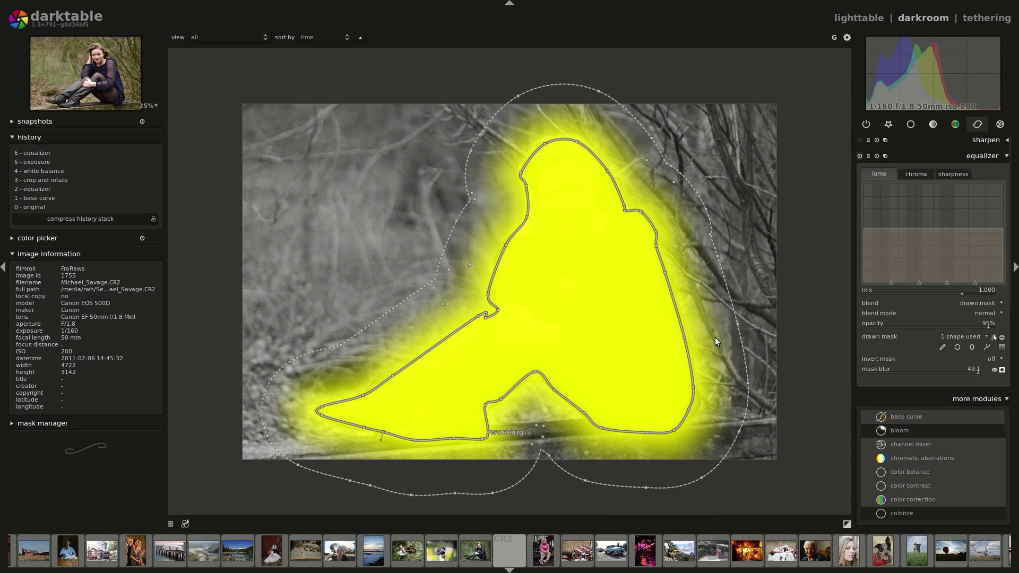
scroll(715, 336, down, 3)
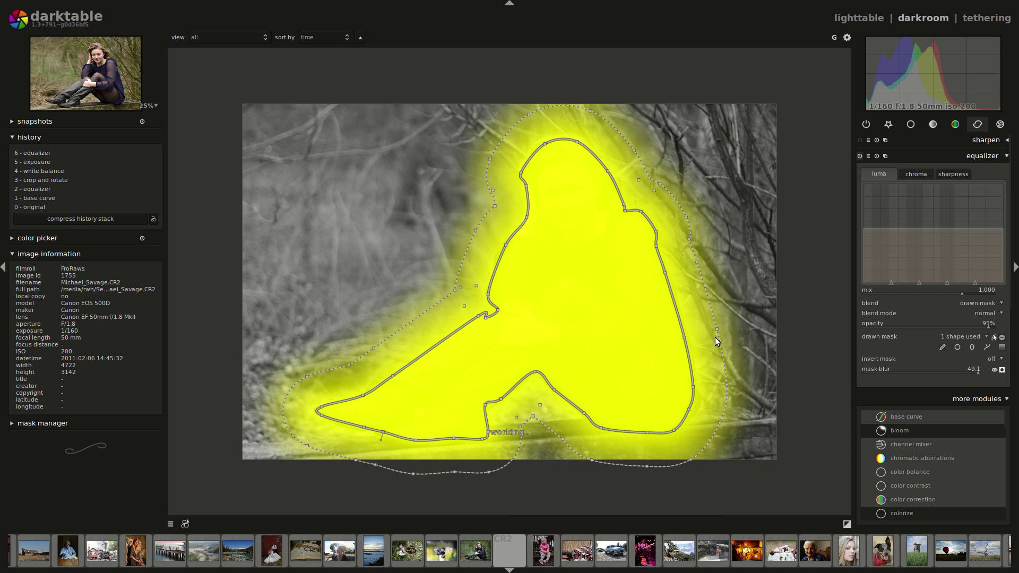
scroll(696, 347, down, 3)
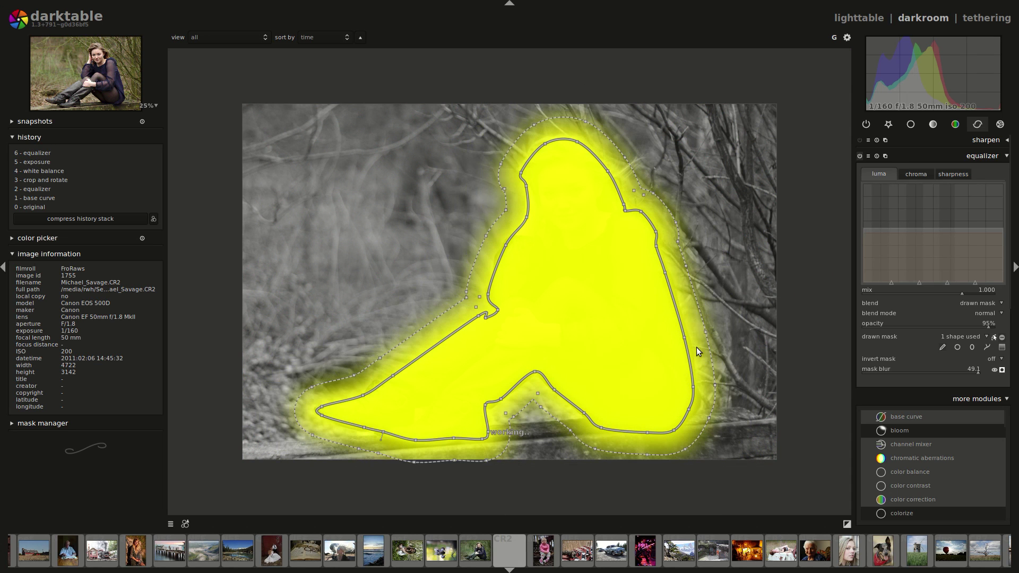
scroll(696, 347, down, 2)
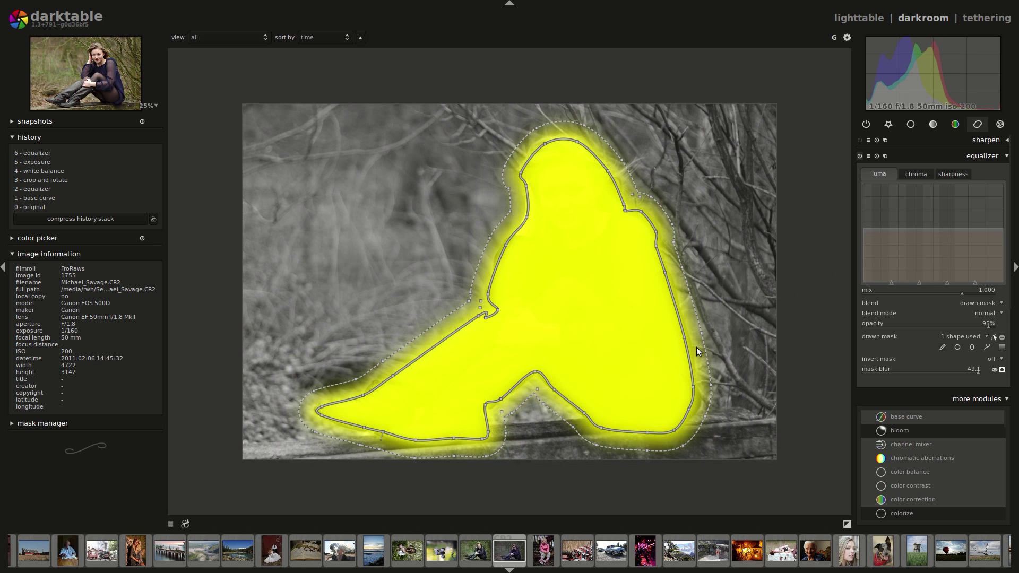
- Set the mask blur to 22.6 and hide the overlay to compare the photo with the equalizer off and on
click(916, 371)
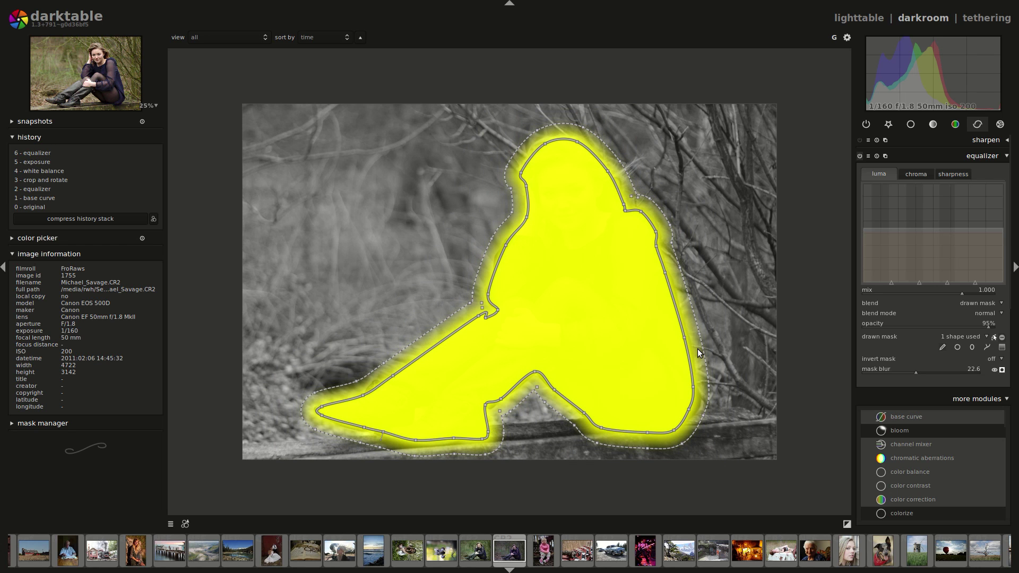
click(1001, 370)
click(1001, 370)
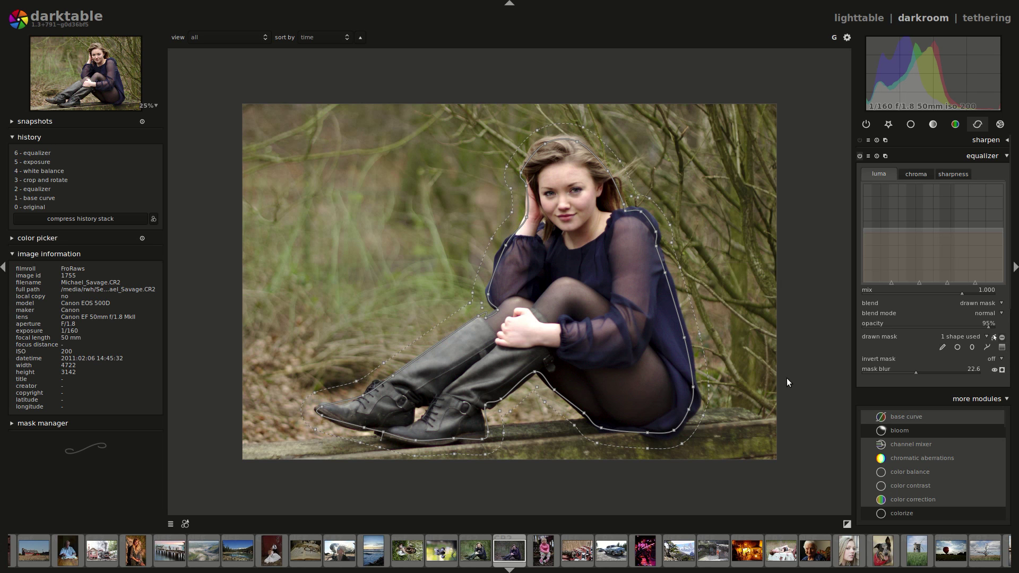
click(860, 156)
click(859, 155)
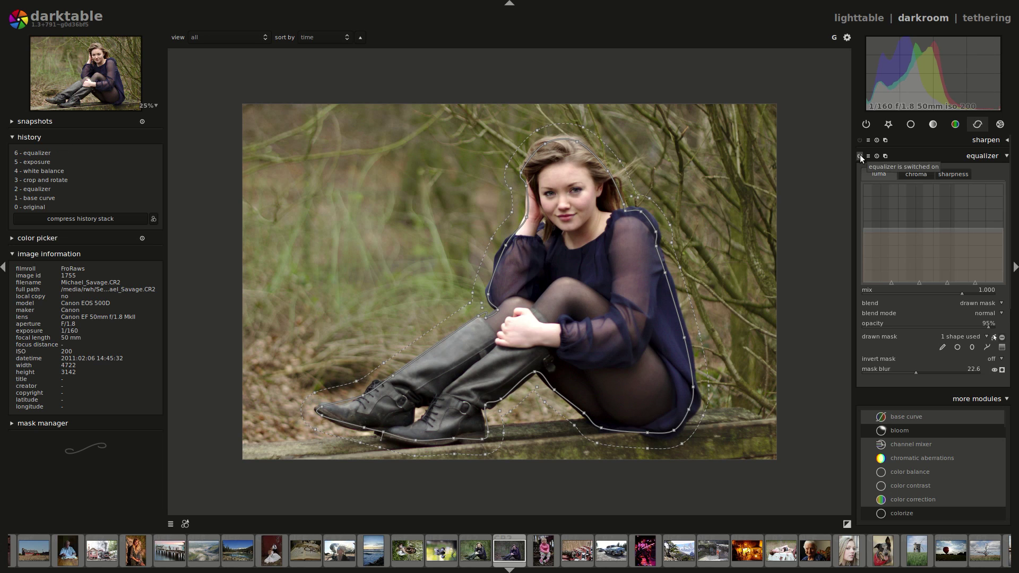
- Compare the photo with the equalizer off and on, and collapse the equalizer module
click(860, 156)
click(859, 155)
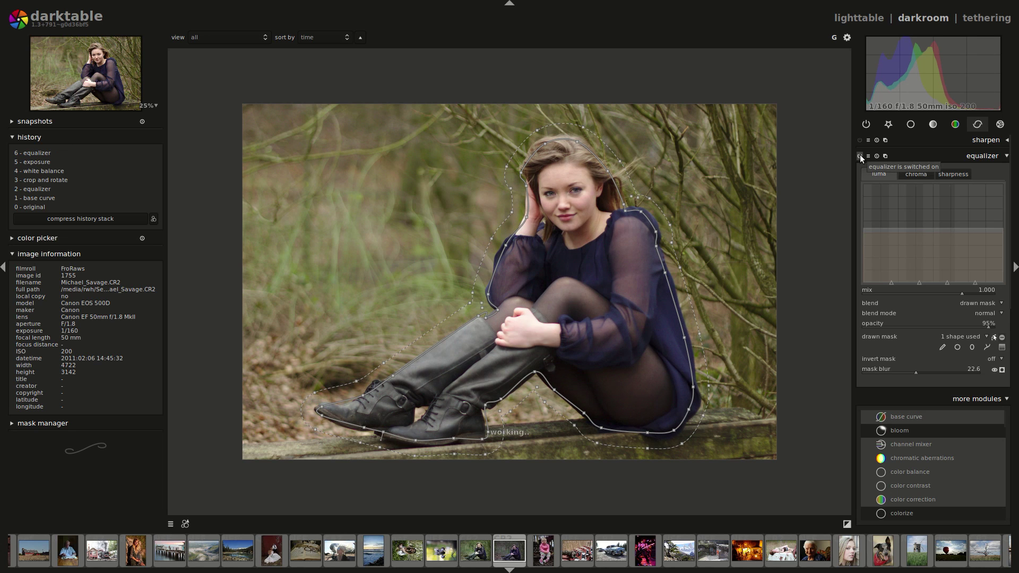
click(969, 157)
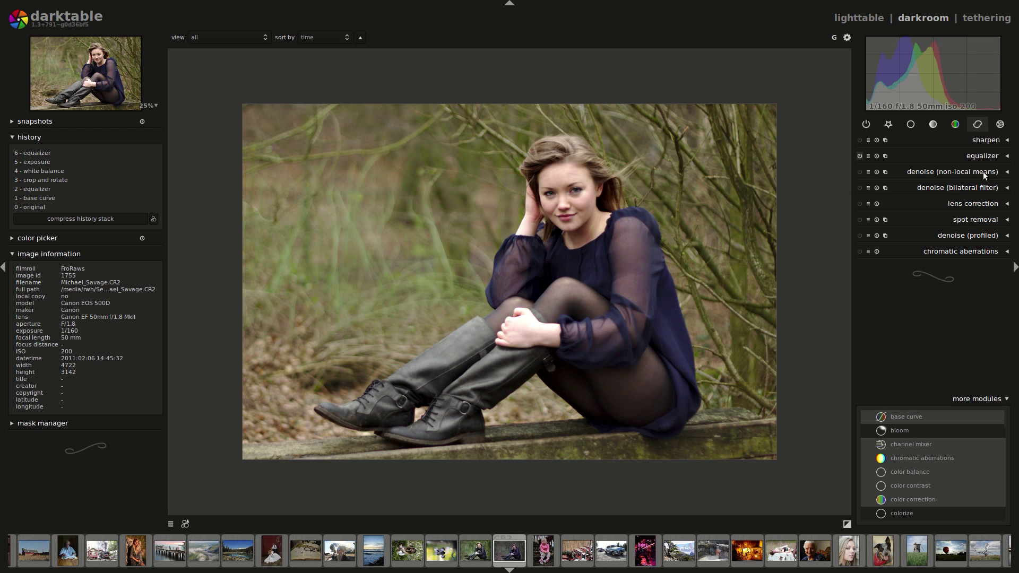
- Open the lowpass effect and delete its extra instance, lowpass 1
click(1000, 124)
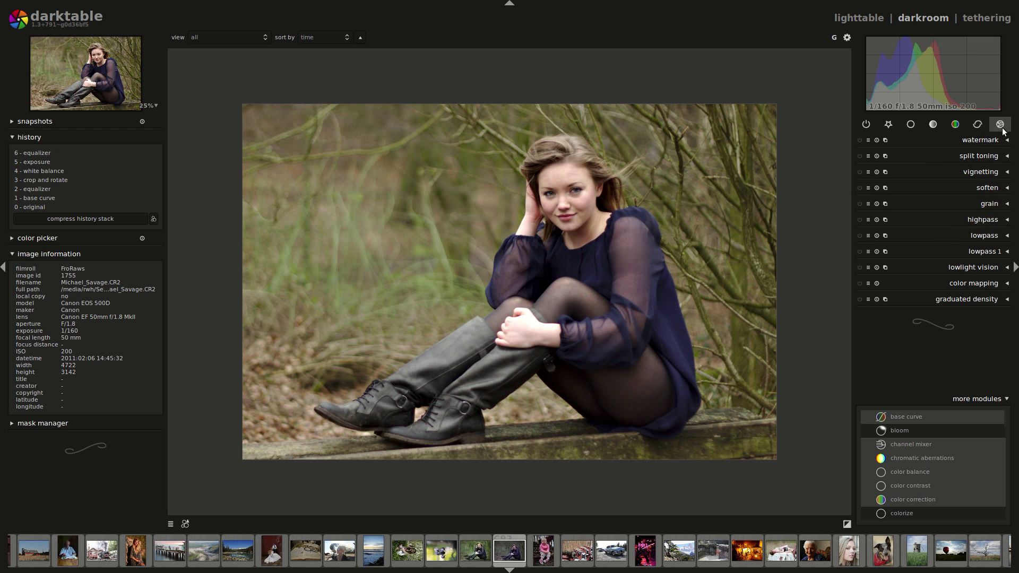
click(988, 235)
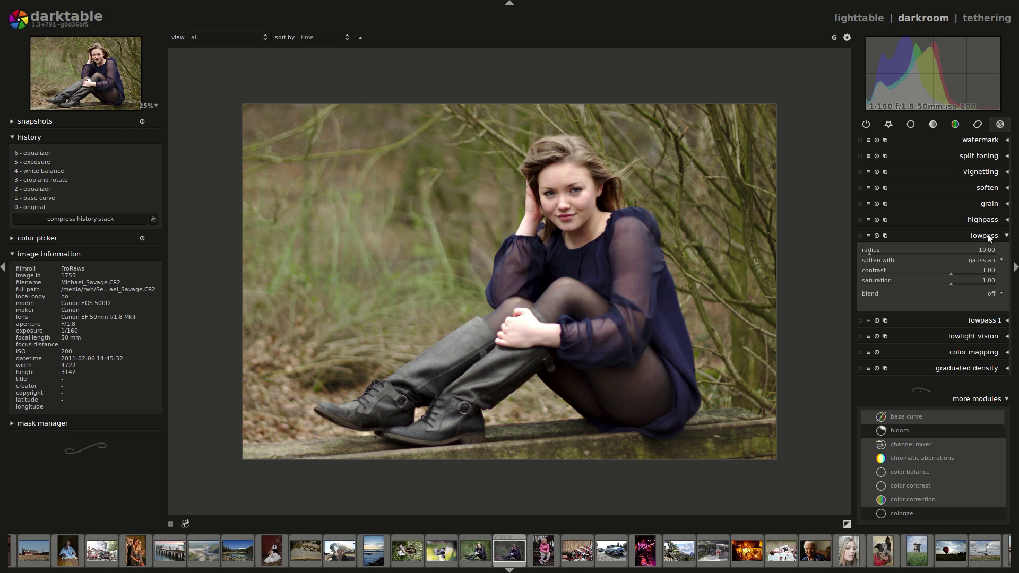
click(877, 321)
click(905, 365)
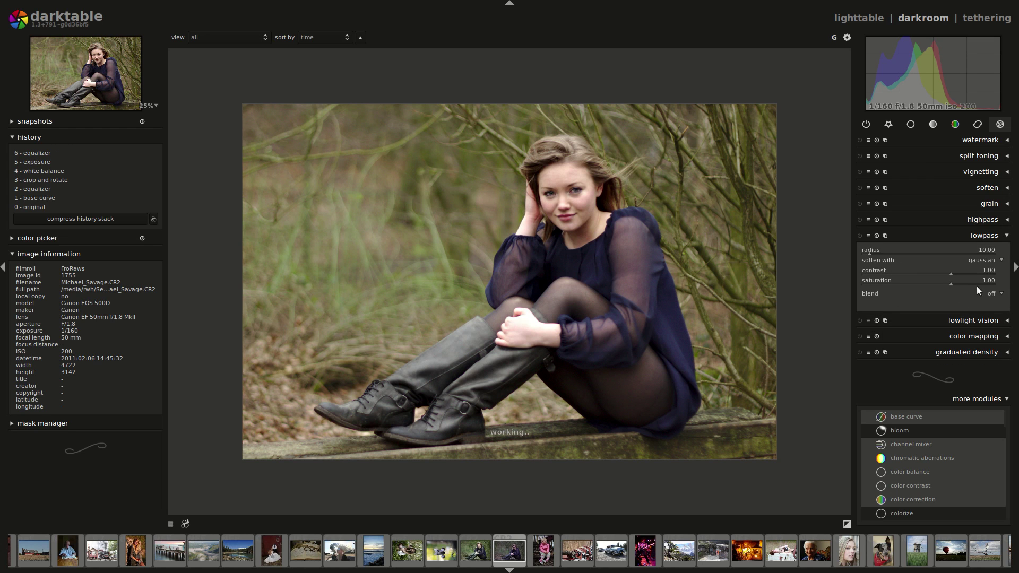
- Enable lowpass and reduce its blur radius to 5.02
click(860, 235)
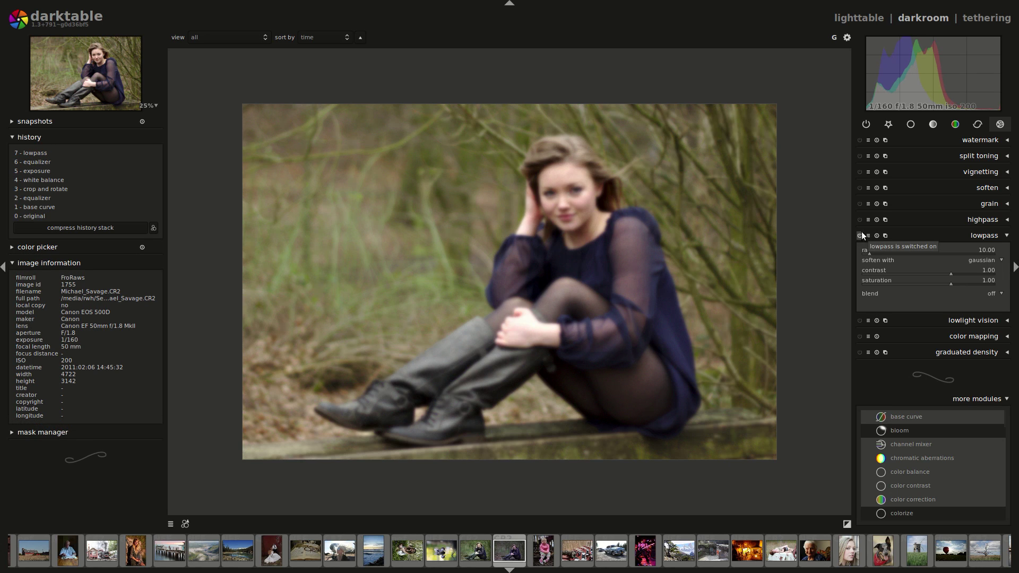
scroll(875, 254, down, 1)
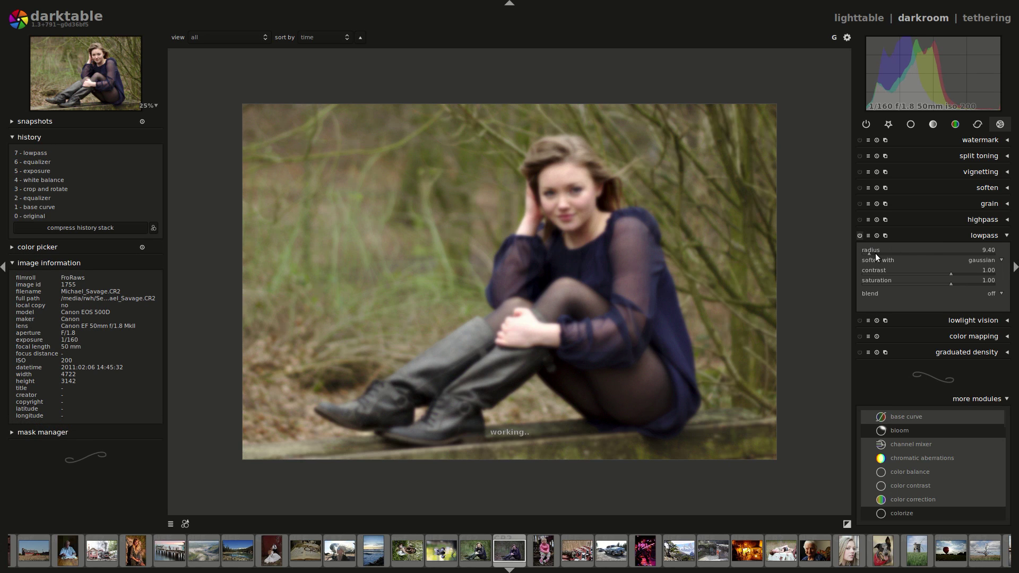
scroll(864, 253, down, 10)
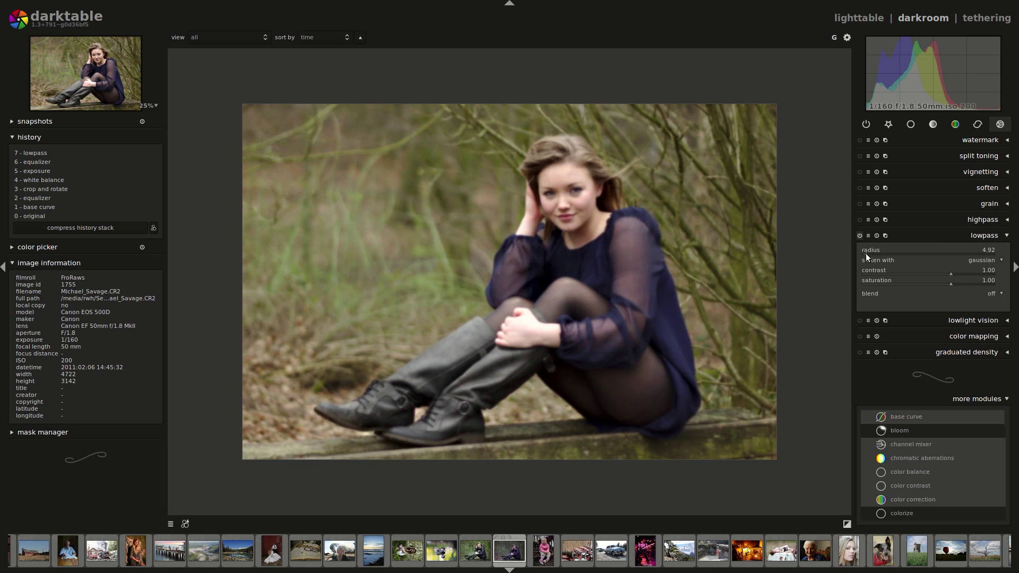
scroll(865, 253, up, 2)
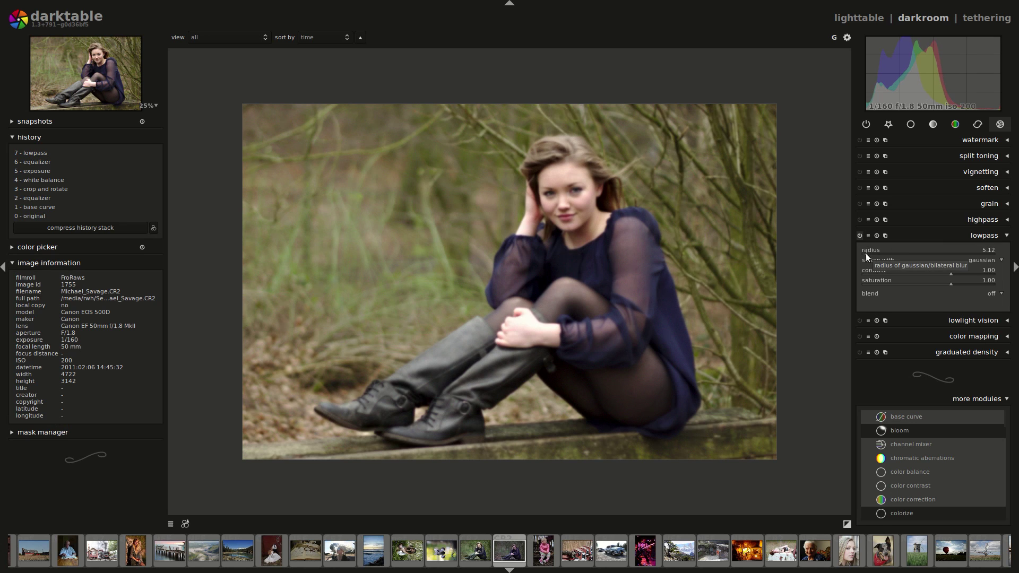
scroll(865, 253, down, 1)
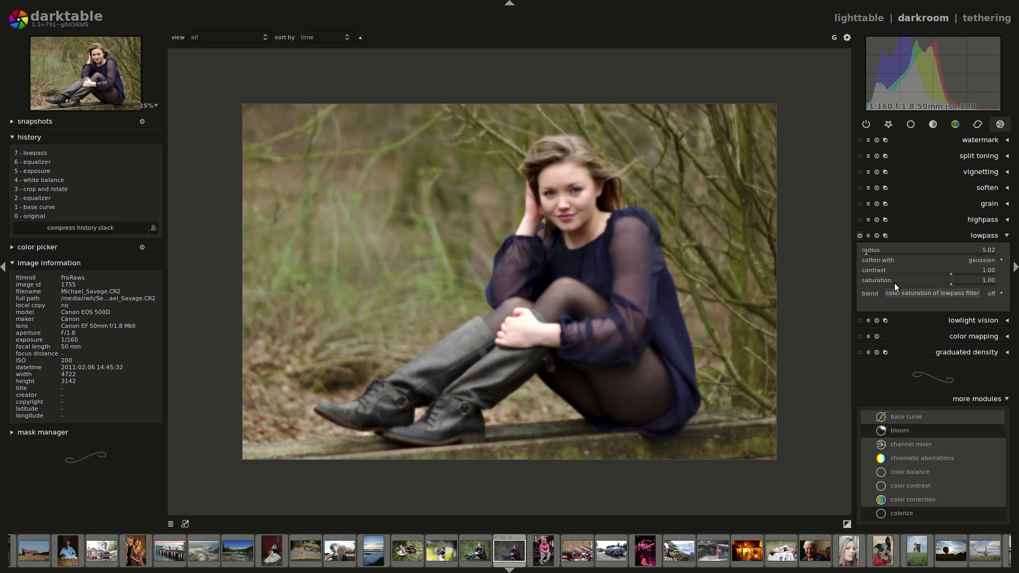
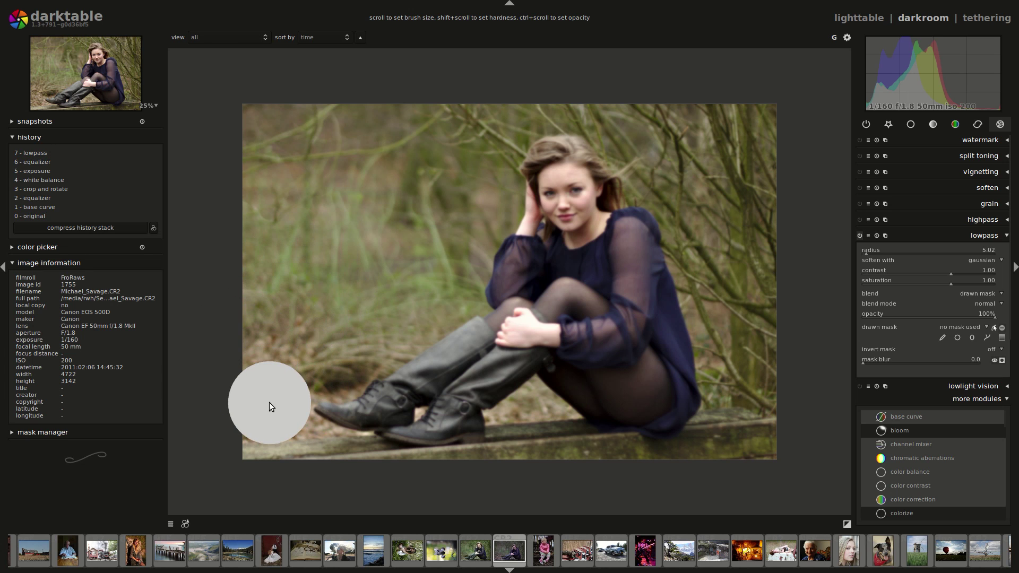
- Try a zigzag brush mask with a slightly smaller brush over the background left of the woman, and remove the stroke
scroll(267, 401, down, 1)
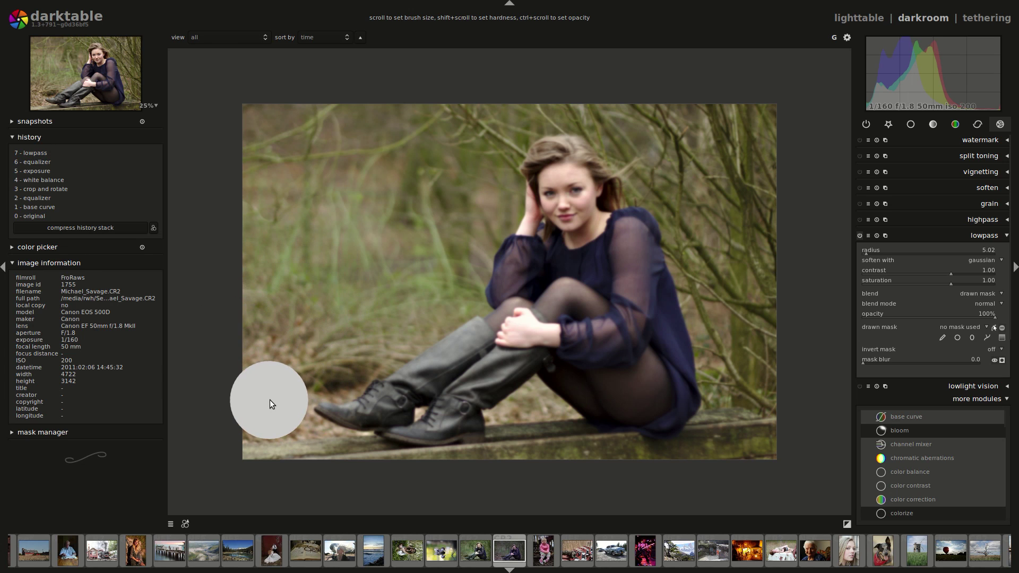
mouse_move(271, 401)
mouse_down()
mouse_move(319, 355)
mouse_move(396, 324)
mouse_move(466, 259)
mouse_move(501, 131)
mouse_move(286, 315)
mouse_move(430, 94)
mouse_move(265, 217)
mouse_move(313, 107)
mouse_move(248, 132)
mouse_up()
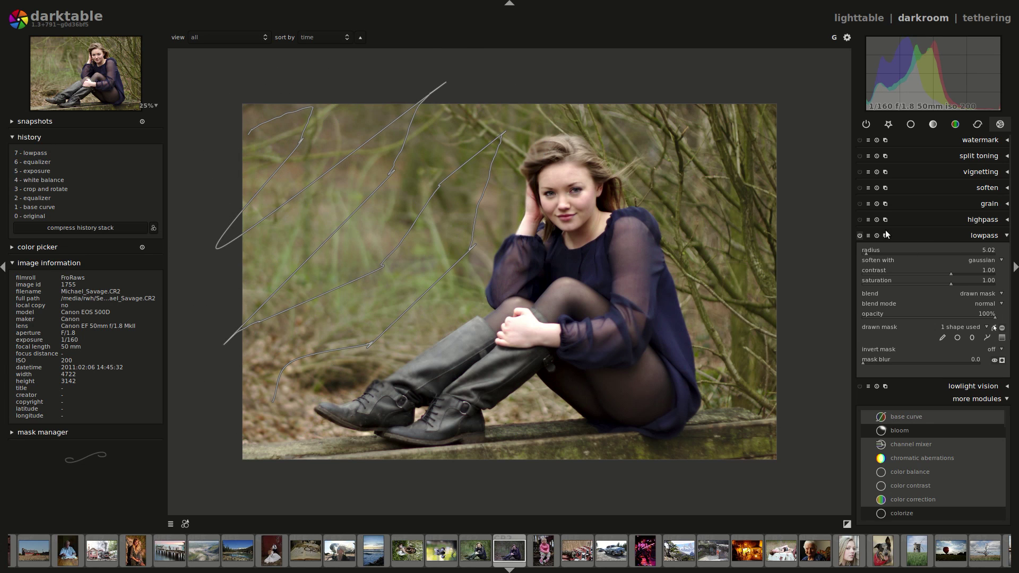
click(859, 236)
click(859, 236)
click(859, 236)
click(859, 236)
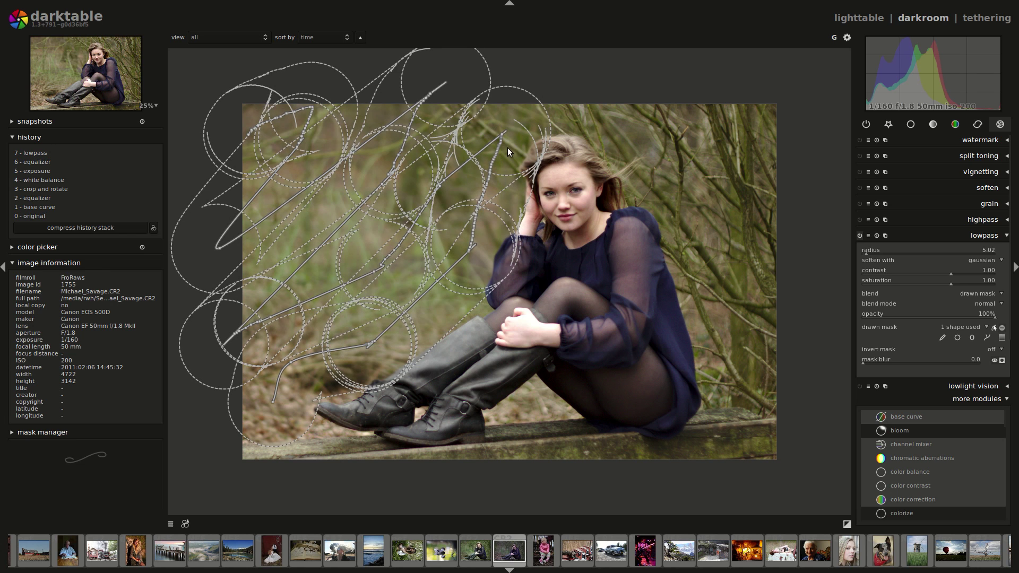
right_click(482, 147)
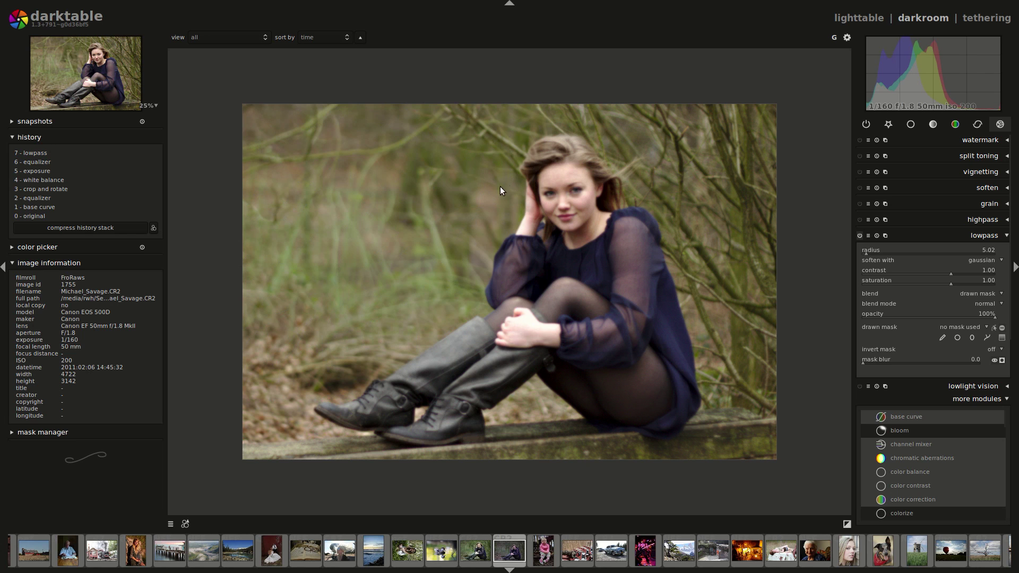
- Brush a new lowpass mask over the background left of the woman and reshape the stroke's beginning with an added node and moved nodes
click(942, 335)
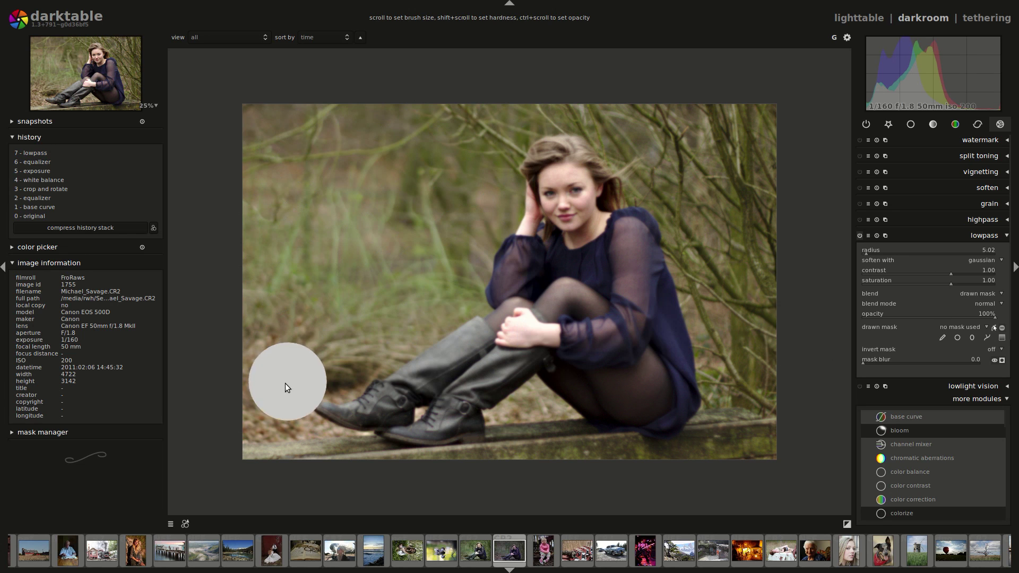
mouse_move(281, 377)
mouse_down()
mouse_move(379, 332)
mouse_move(433, 286)
mouse_move(471, 195)
mouse_move(403, 136)
mouse_move(264, 133)
mouse_move(252, 320)
mouse_move(368, 265)
mouse_move(400, 216)
mouse_move(365, 193)
mouse_move(325, 190)
mouse_move(324, 221)
mouse_up()
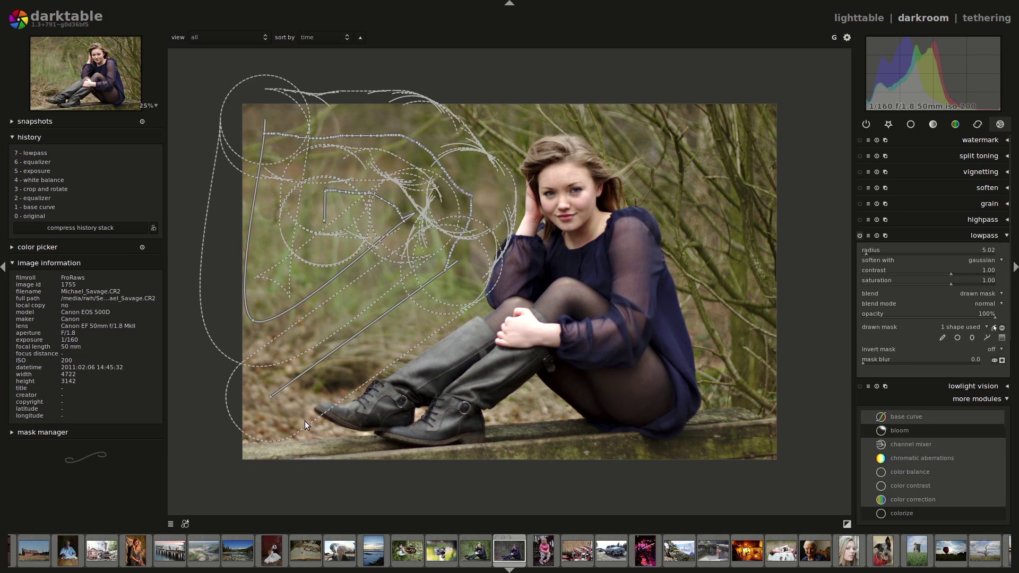
click(268, 397)
drag(272, 399, 265, 389)
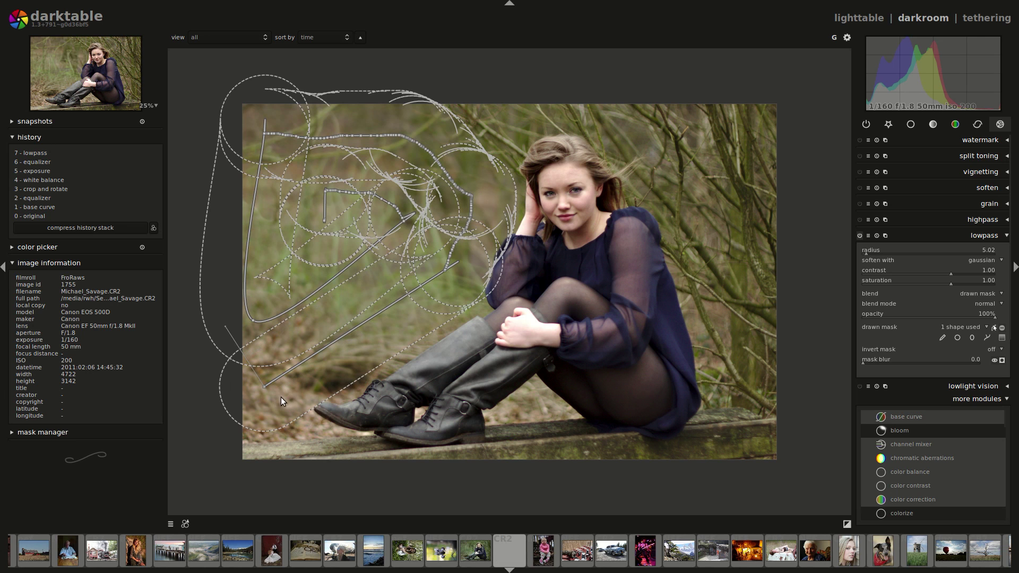
ctrl+click(288, 373)
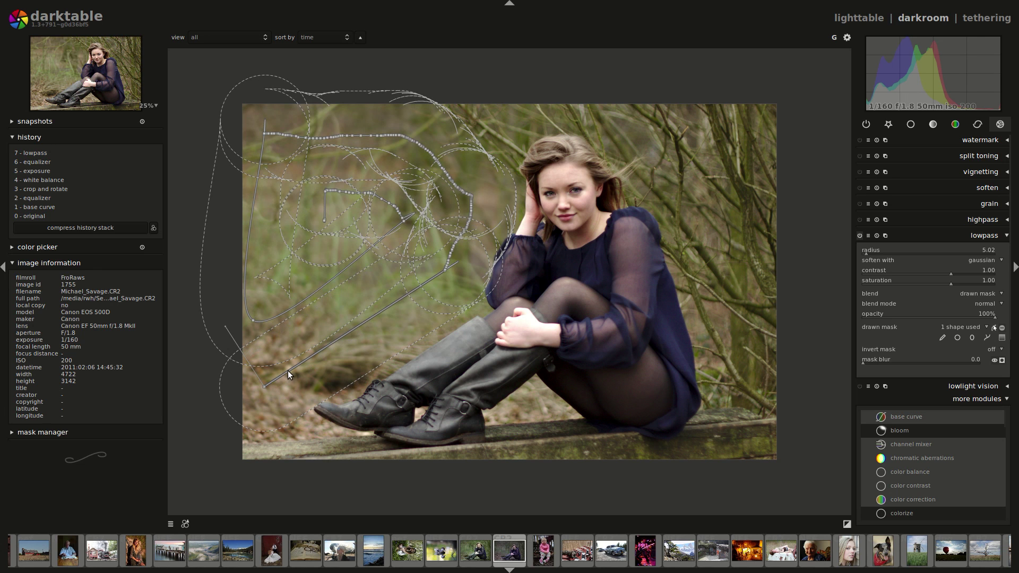
mouse_move(263, 390)
mouse_down()
mouse_move(259, 400)
mouse_move(268, 399)
mouse_up()
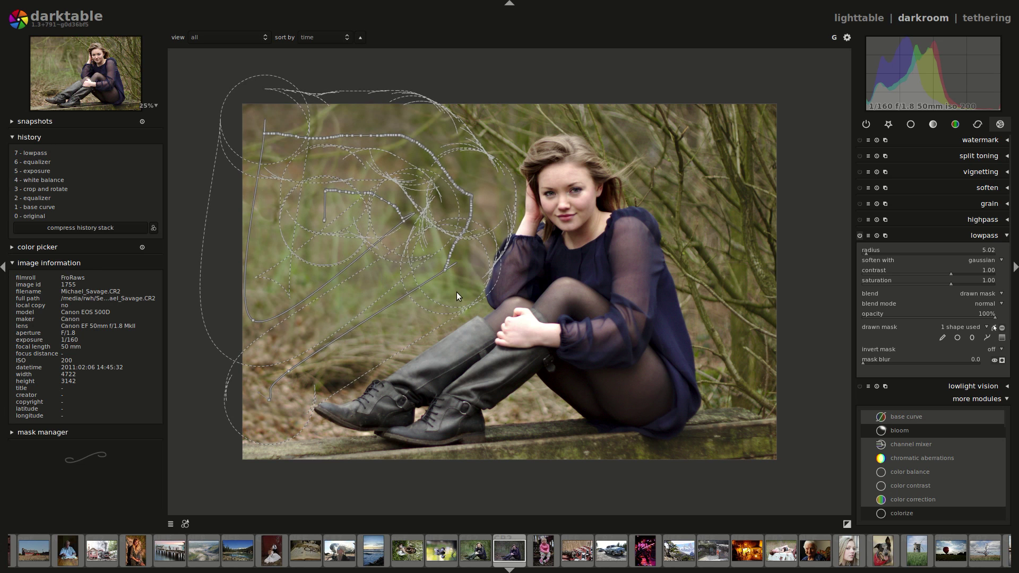
mouse_move(444, 274)
mouse_down()
mouse_move(426, 280)
mouse_move(423, 295)
mouse_up()
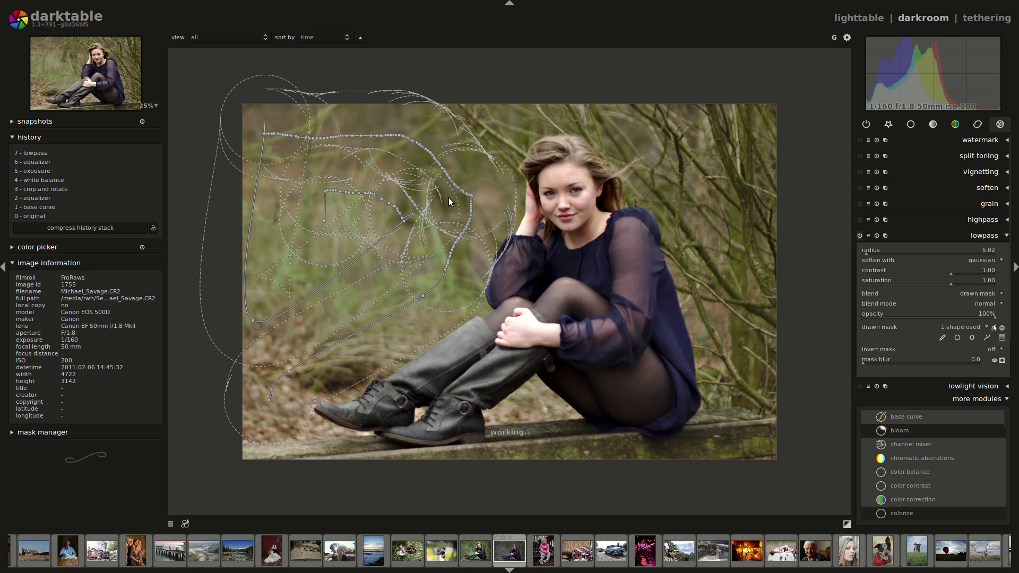
click(979, 236)
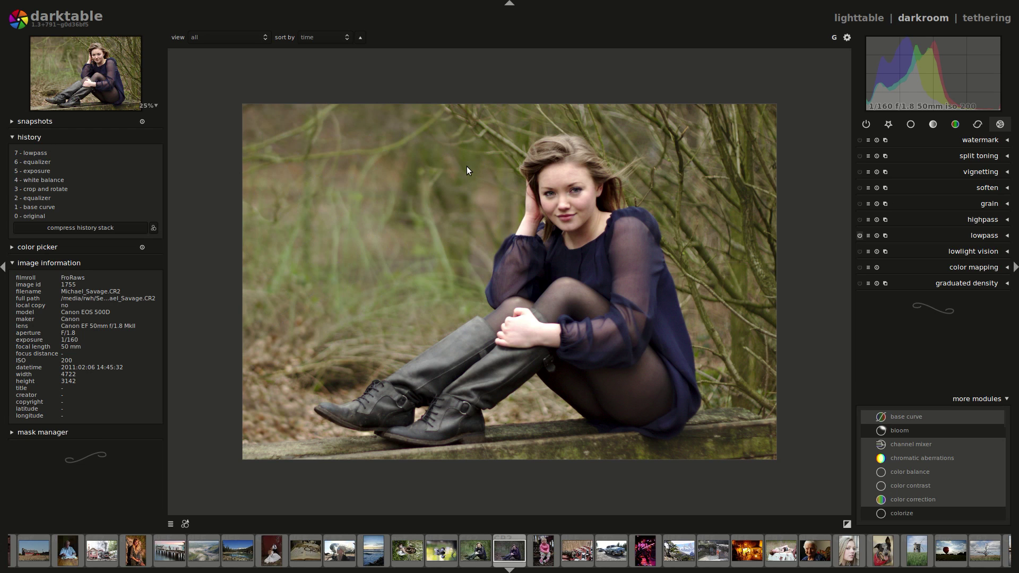
- Add a new lowpass instance with a radius of 7.33 and set its blending to drawn mask
click(867, 237)
click(885, 236)
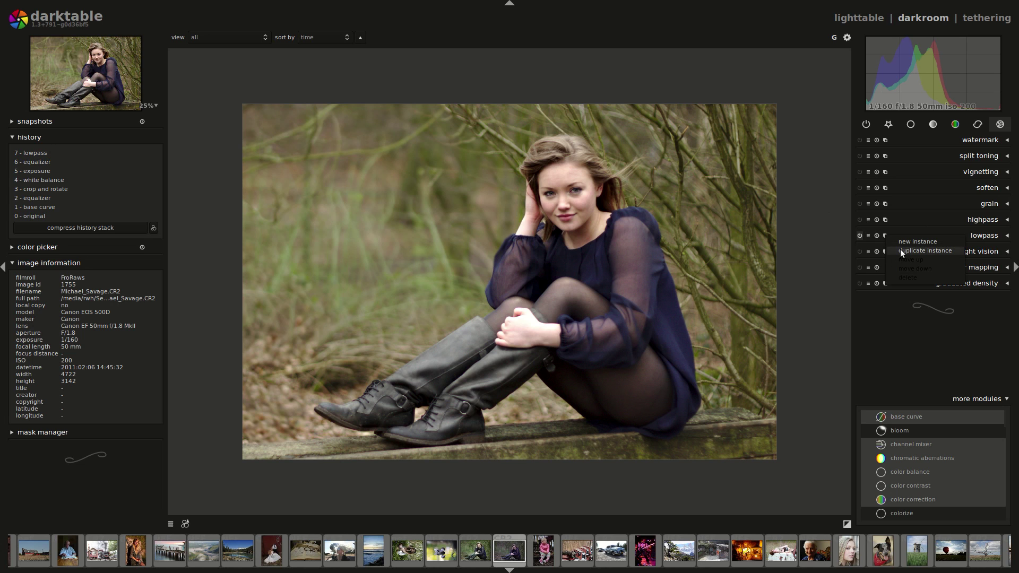
click(903, 241)
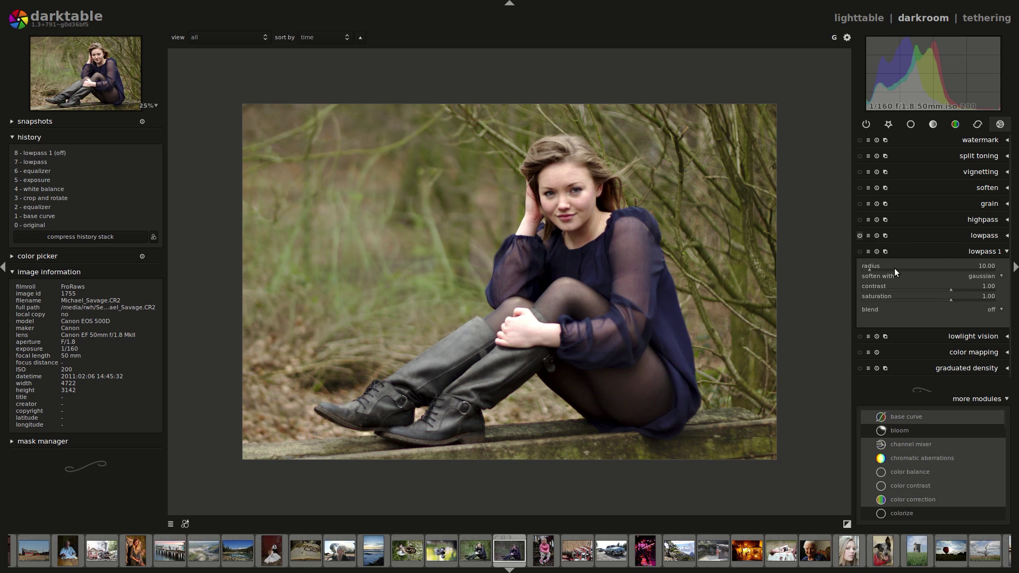
click(867, 268)
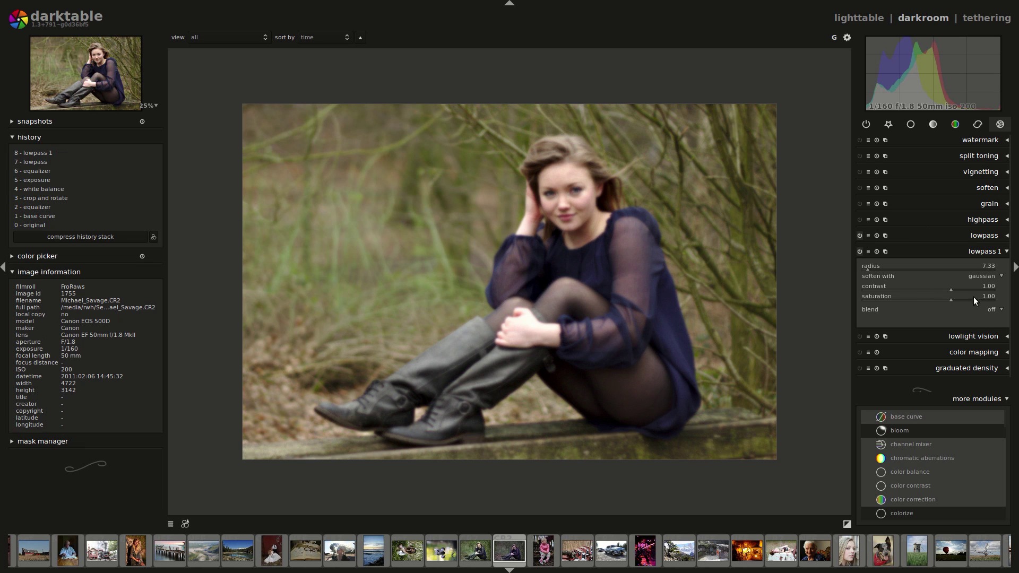
click(992, 310)
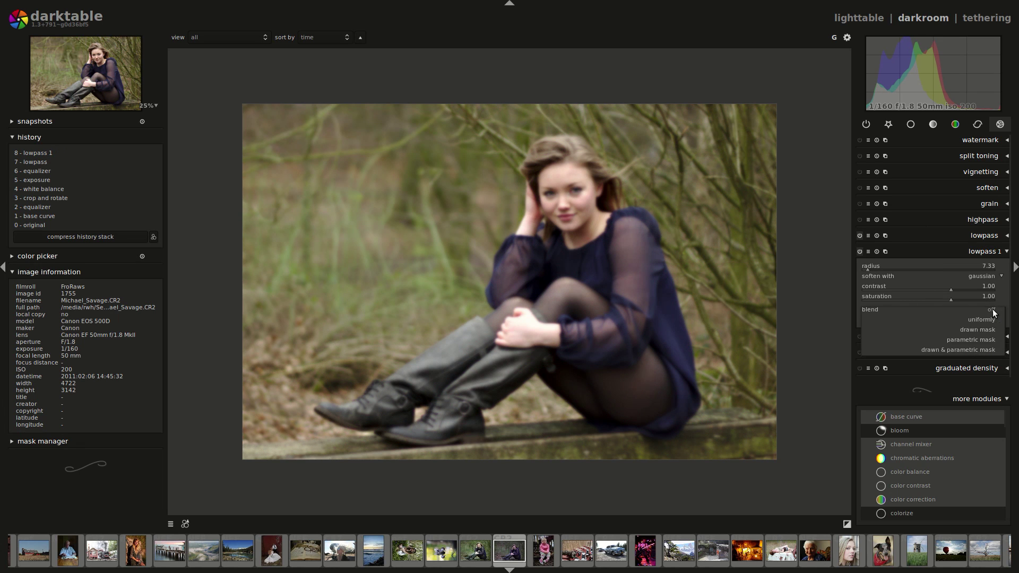
click(988, 329)
- Brush a mask for the second lowpass over the background above and right of the woman, and shrink the stroke's width slightly
click(943, 353)
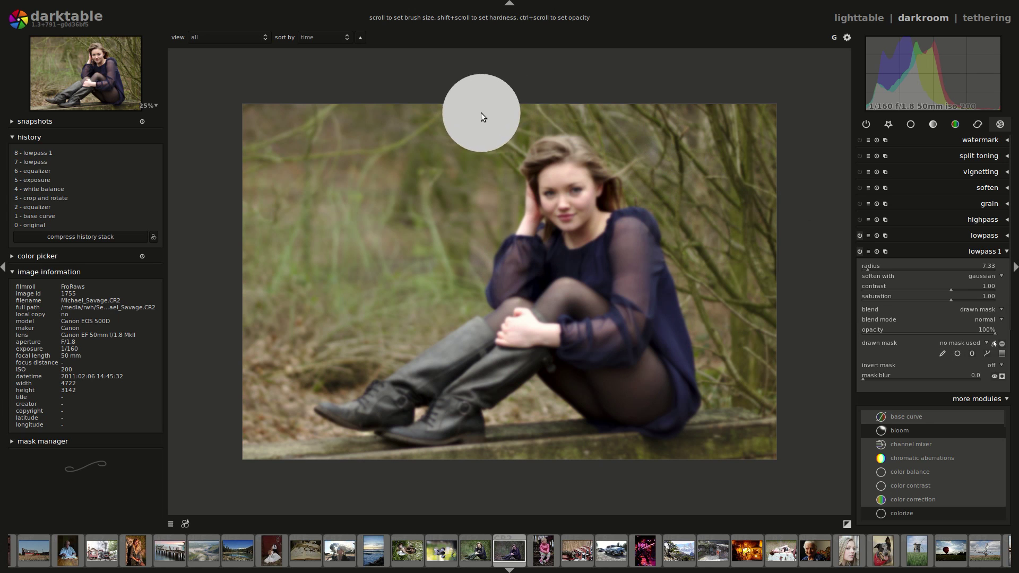
mouse_move(485, 126)
mouse_down()
mouse_move(572, 101)
mouse_move(638, 127)
mouse_move(745, 378)
mouse_move(758, 363)
mouse_move(777, 195)
mouse_move(774, 104)
mouse_move(678, 94)
mouse_move(720, 164)
mouse_move(733, 212)
mouse_up()
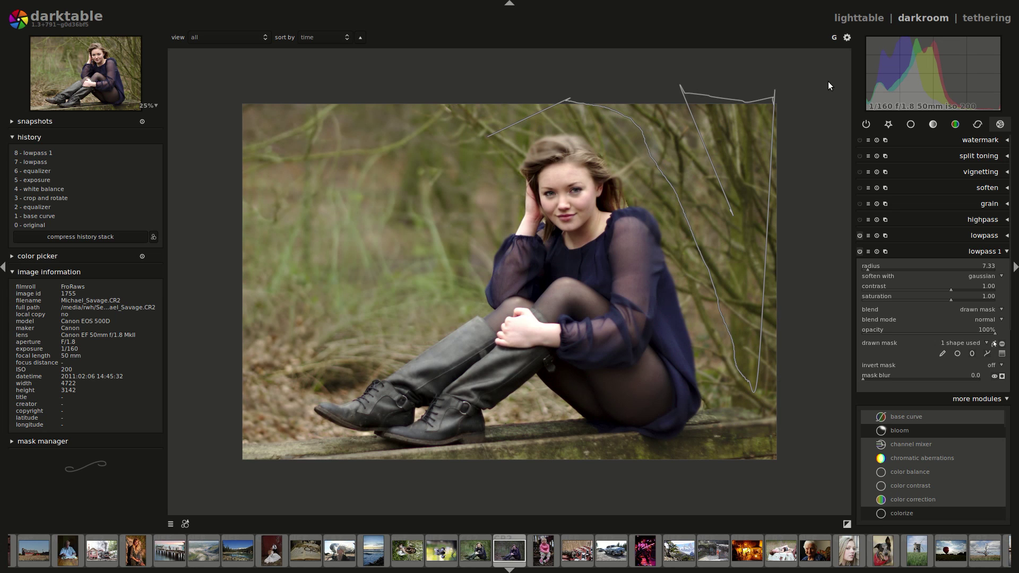
mouse_move(670, 234)
scroll(666, 234, down, 3)
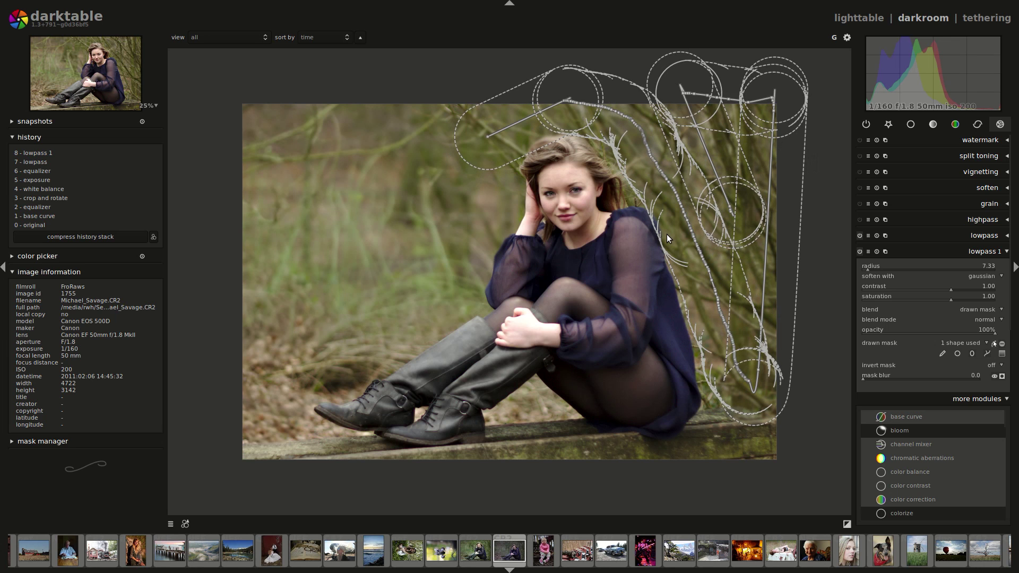
scroll(667, 235, down, 1)
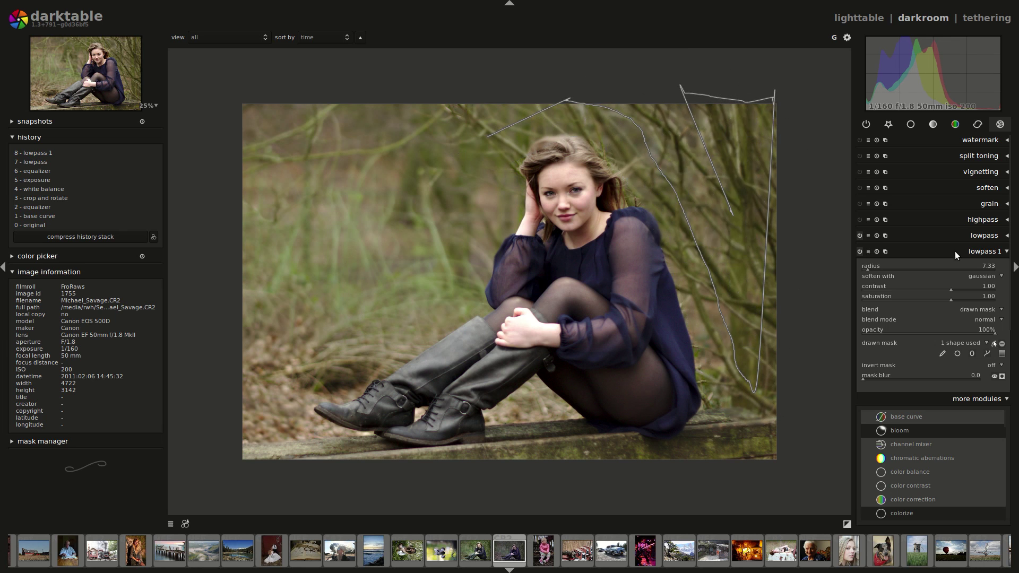
click(988, 252)
click(988, 251)
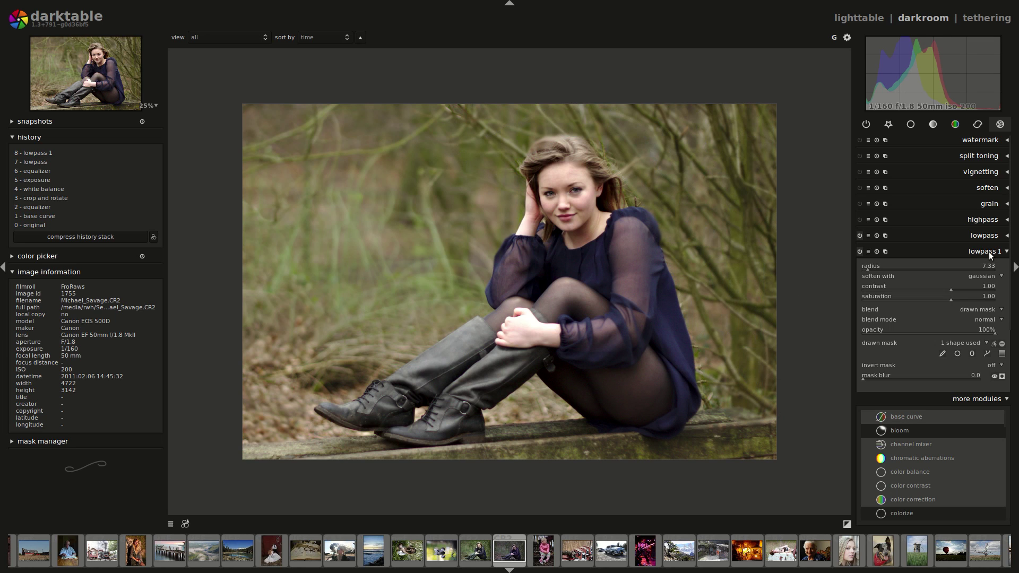
click(986, 252)
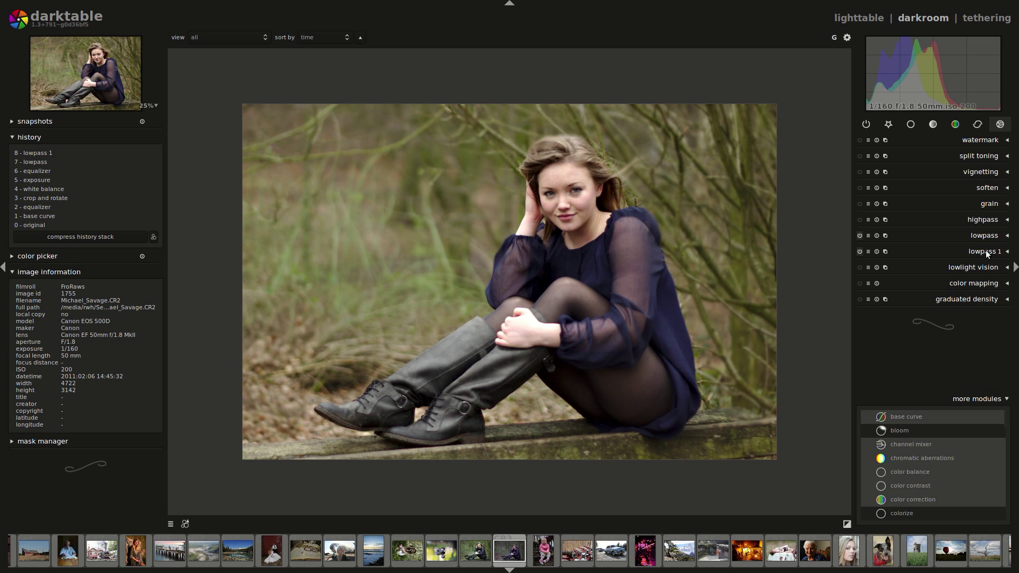
- Show the second lowpass mask for editing, and adjust the node and curve at the stroke's start beside the woman's head
click(985, 250)
click(994, 345)
mouse_move(505, 134)
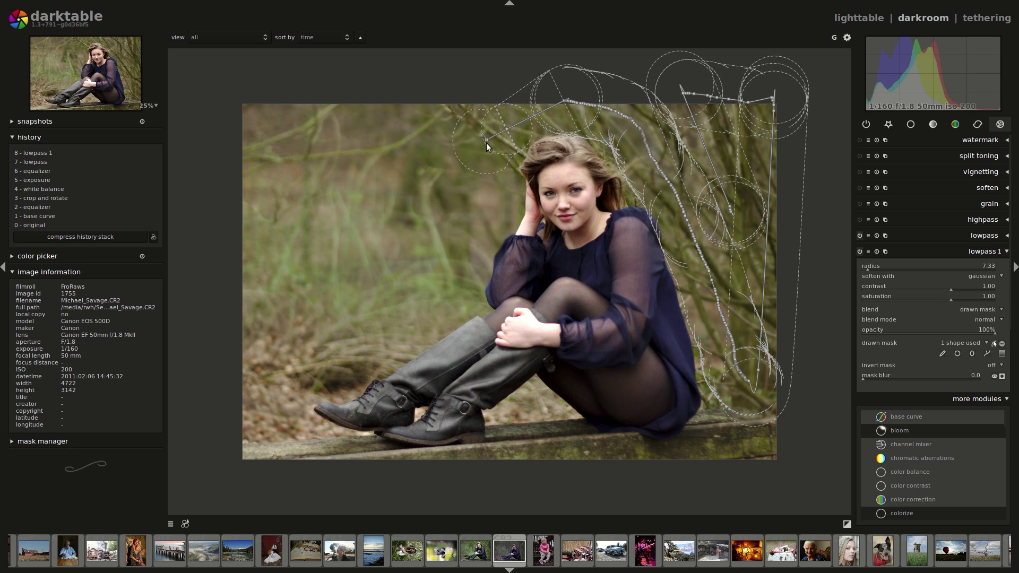
drag(489, 151, 493, 153)
drag(492, 147, 498, 122)
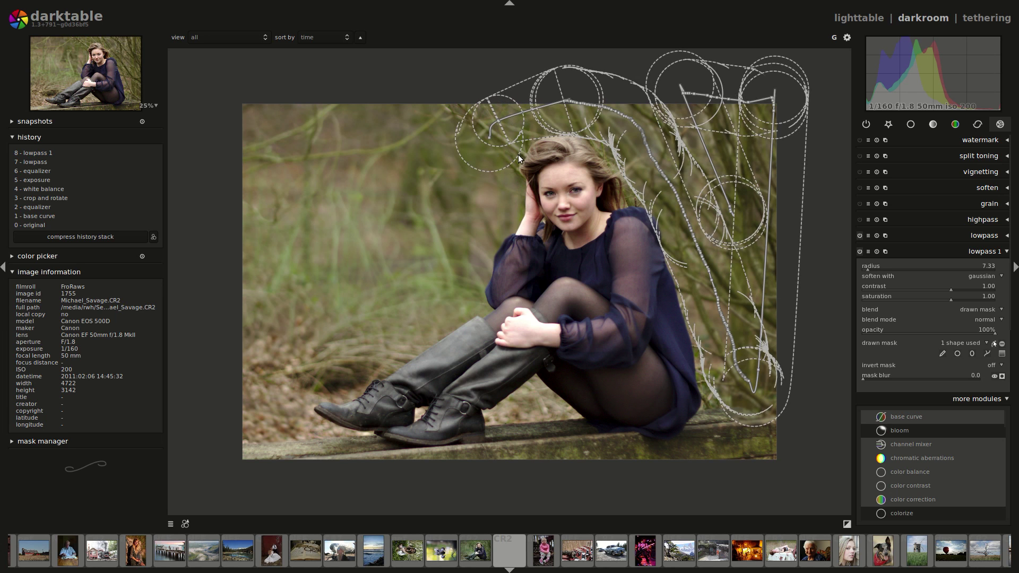
click(984, 252)
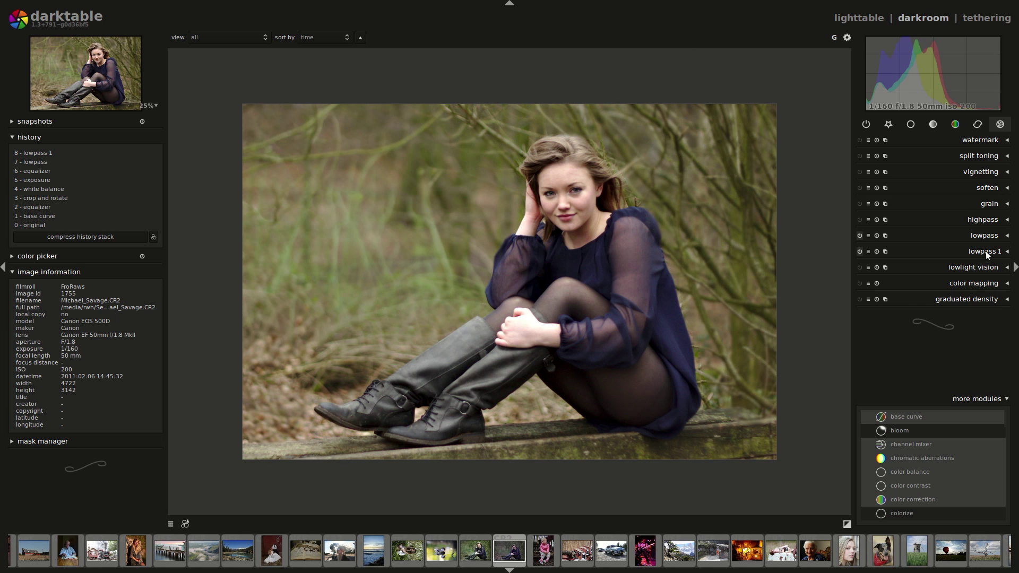
- Show the second lowpass instance's brush mask and move its starting node outward, away from the woman's head
click(985, 251)
click(977, 251)
click(977, 251)
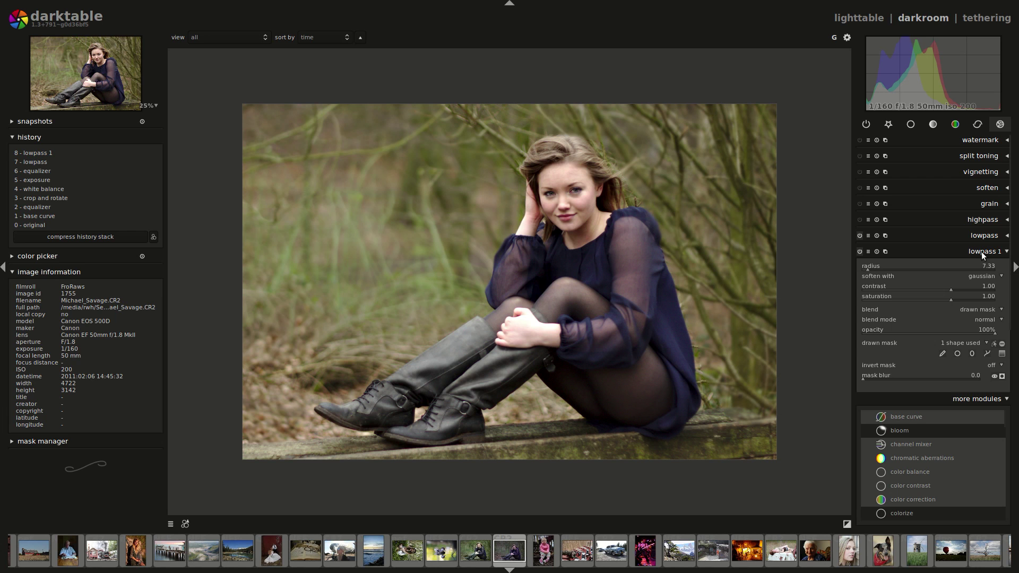
click(994, 343)
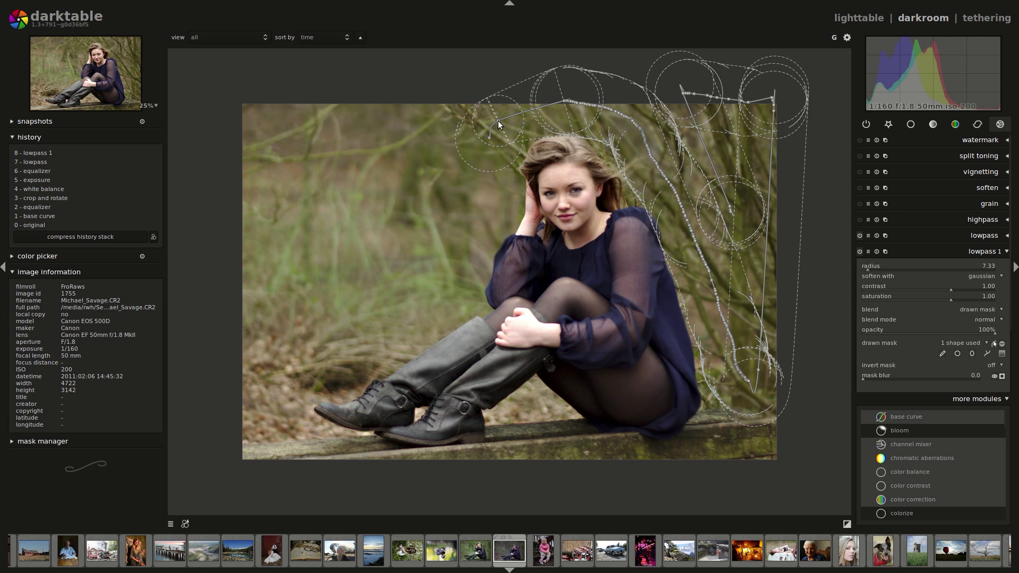
scroll(481, 116, up, 1)
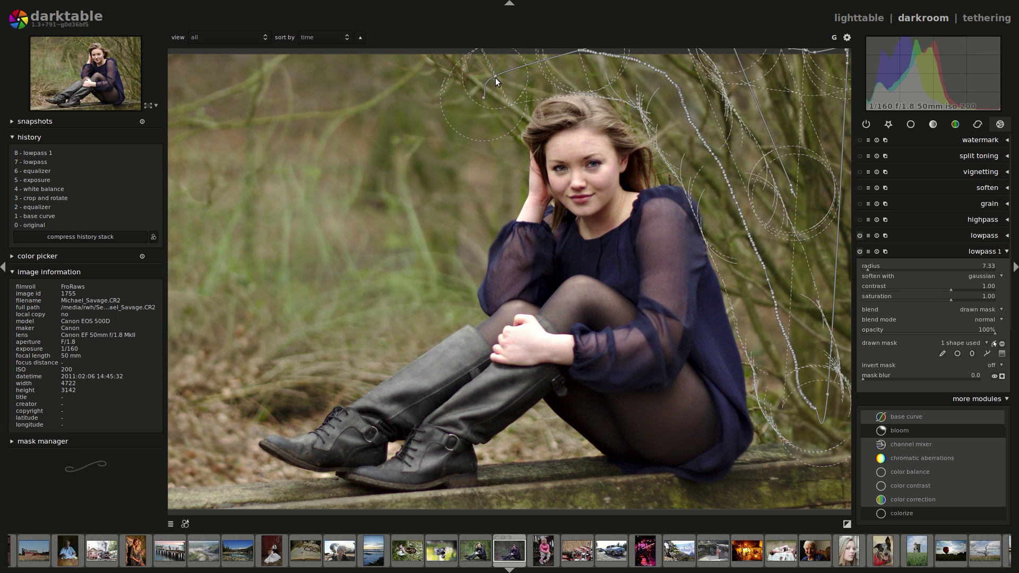
drag(482, 70, 450, 64)
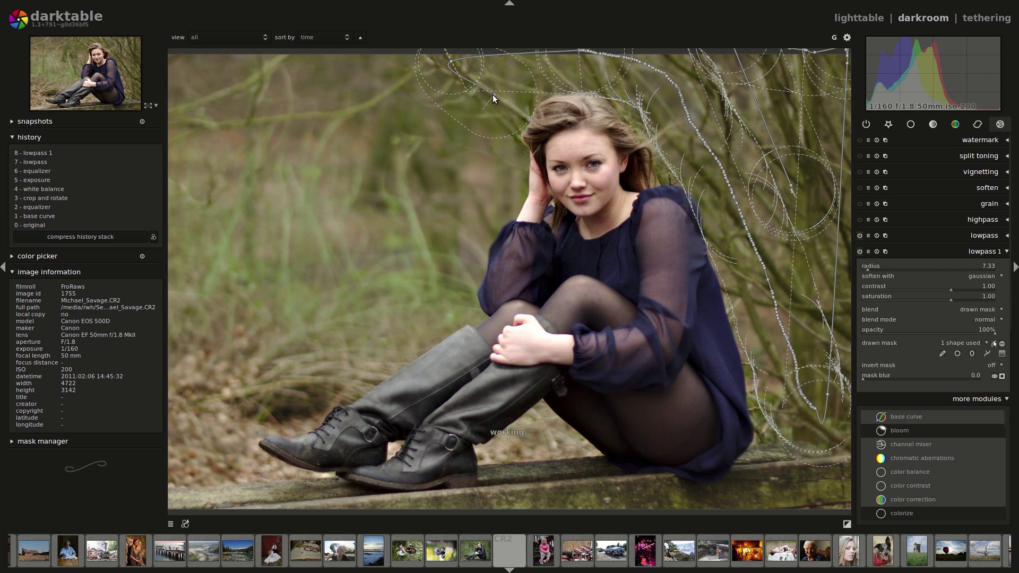
click(985, 252)
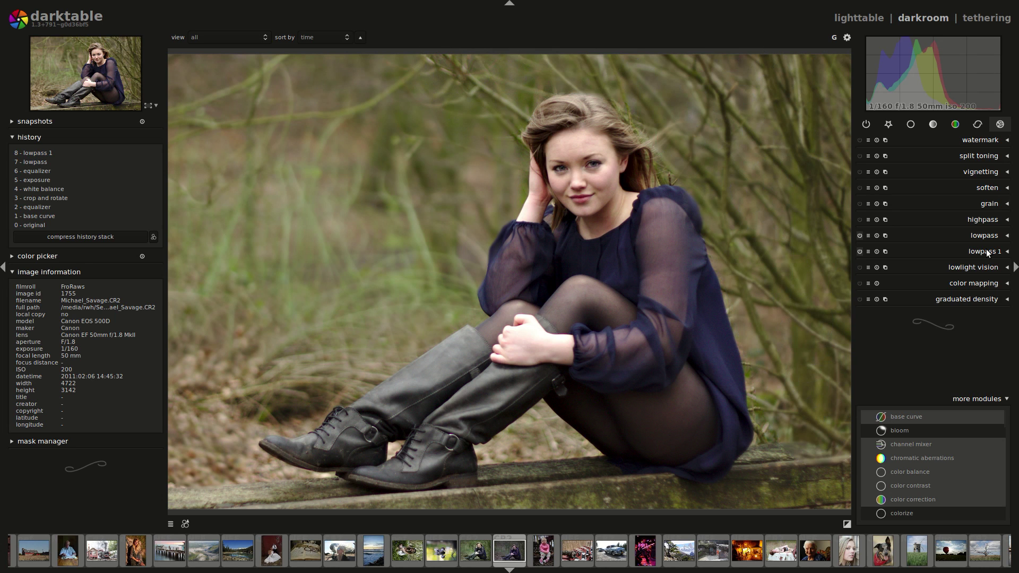
- Enable local contrast while viewing the woman's face at 100%, comparing the image with the effect off and on
scroll(714, 277, down, 1)
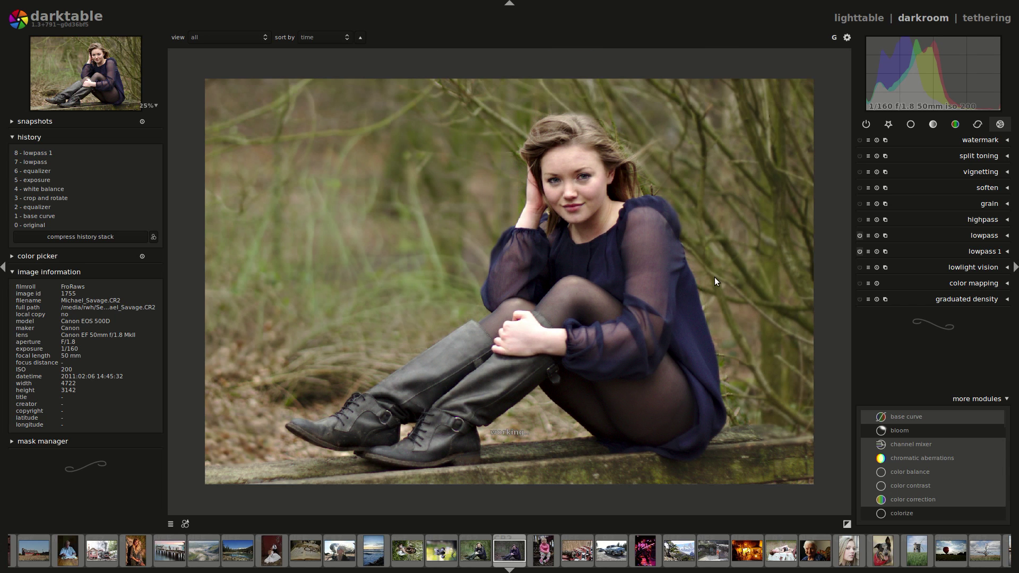
scroll(714, 277, down, 2)
scroll(678, 272, up, 1)
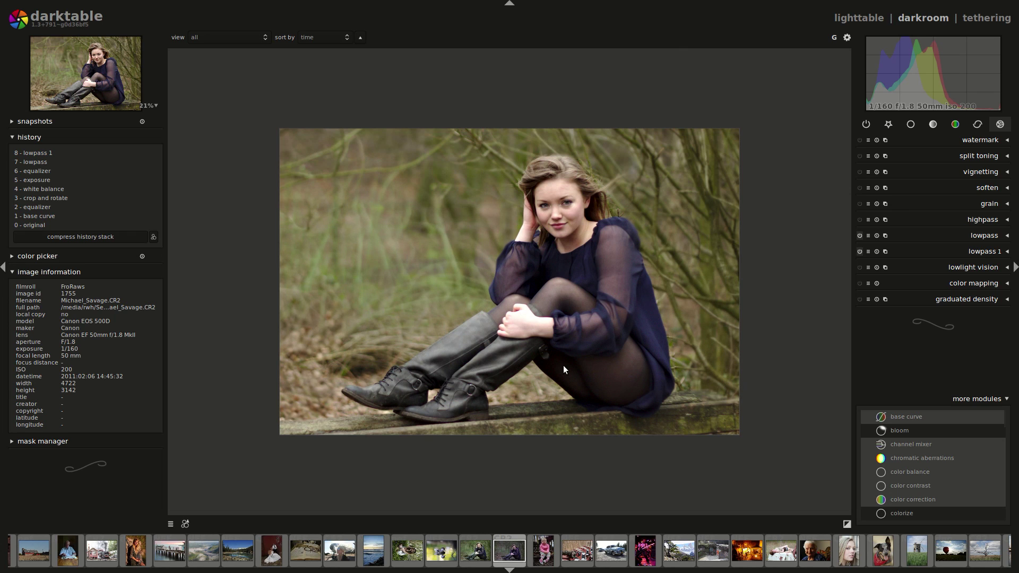
scroll(584, 356, up, 1)
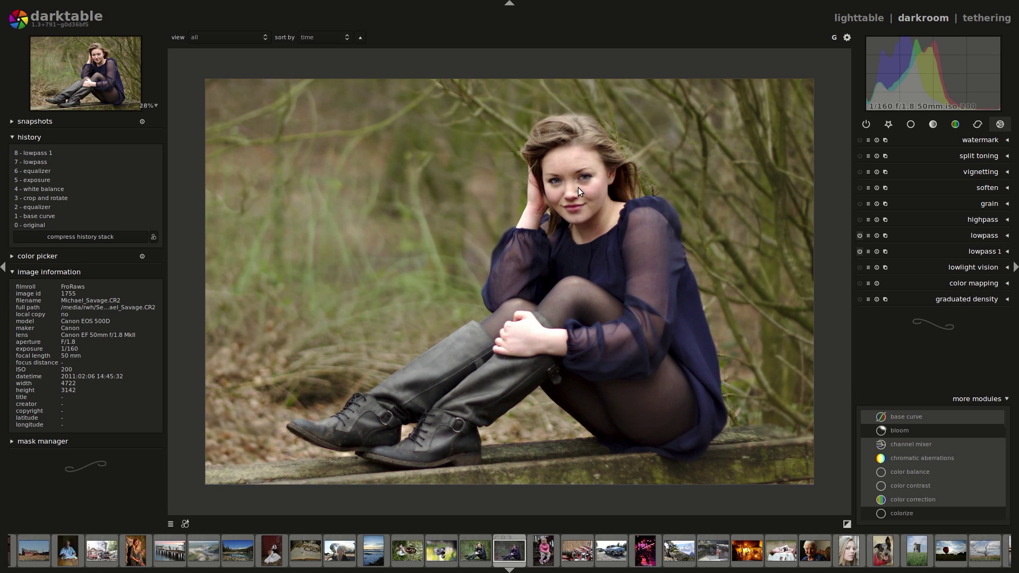
middle_click(572, 179)
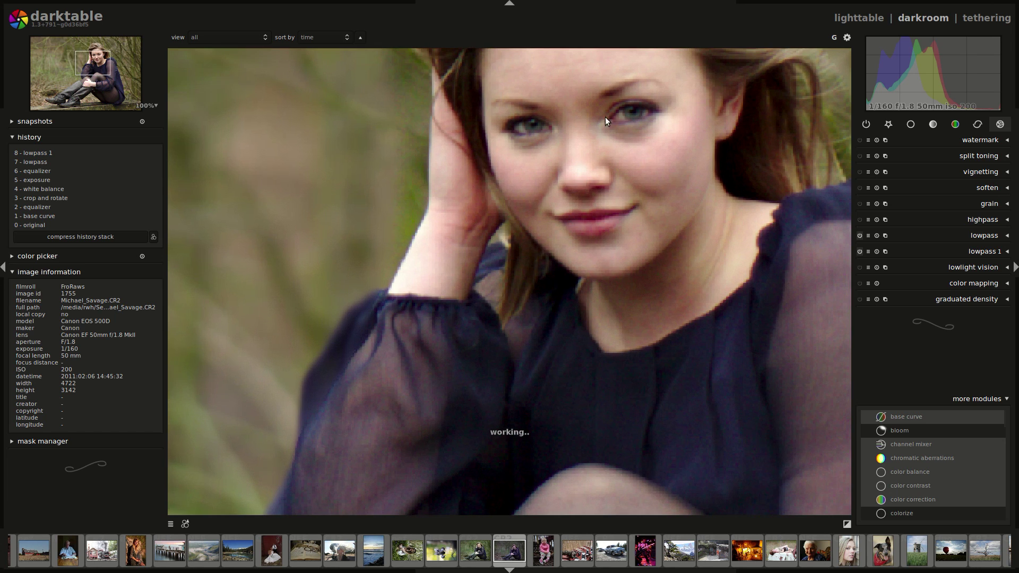
drag(588, 192, 644, 263)
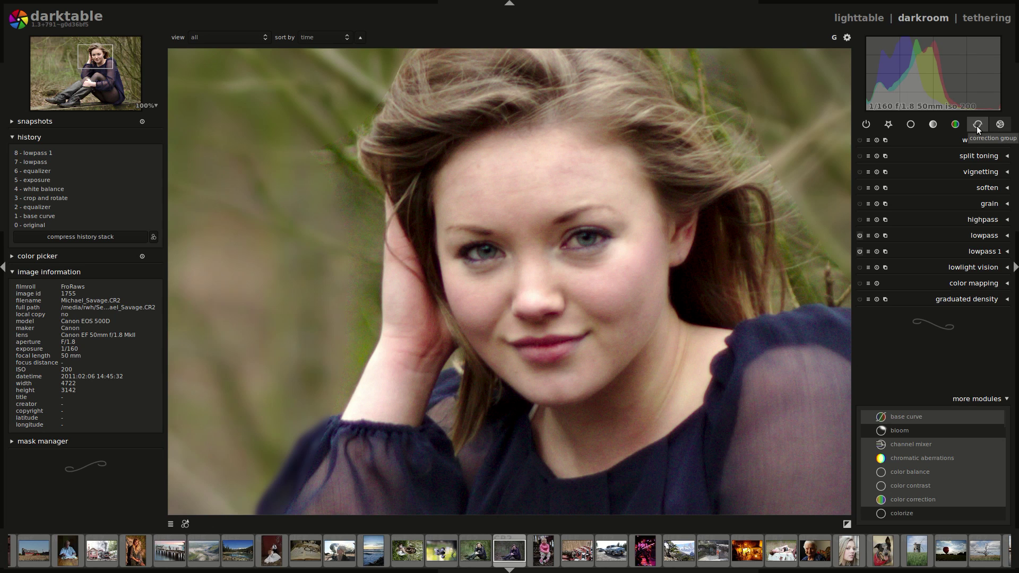
click(932, 125)
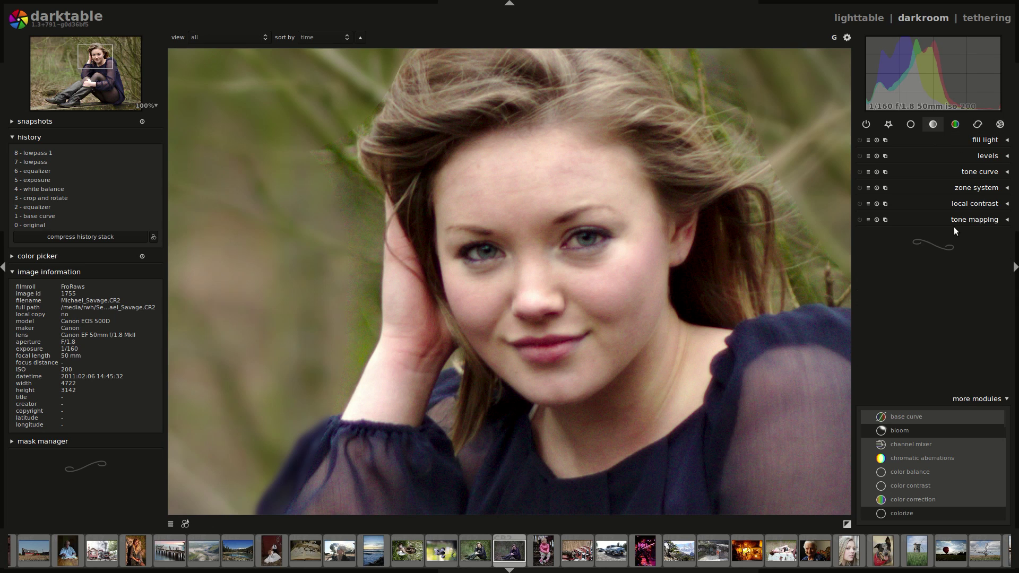
click(983, 203)
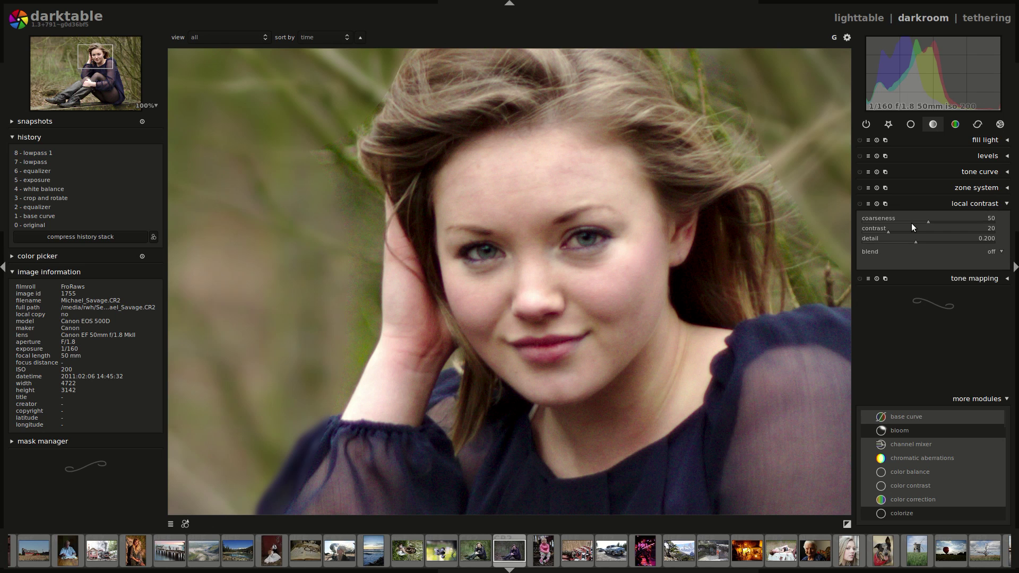
click(860, 204)
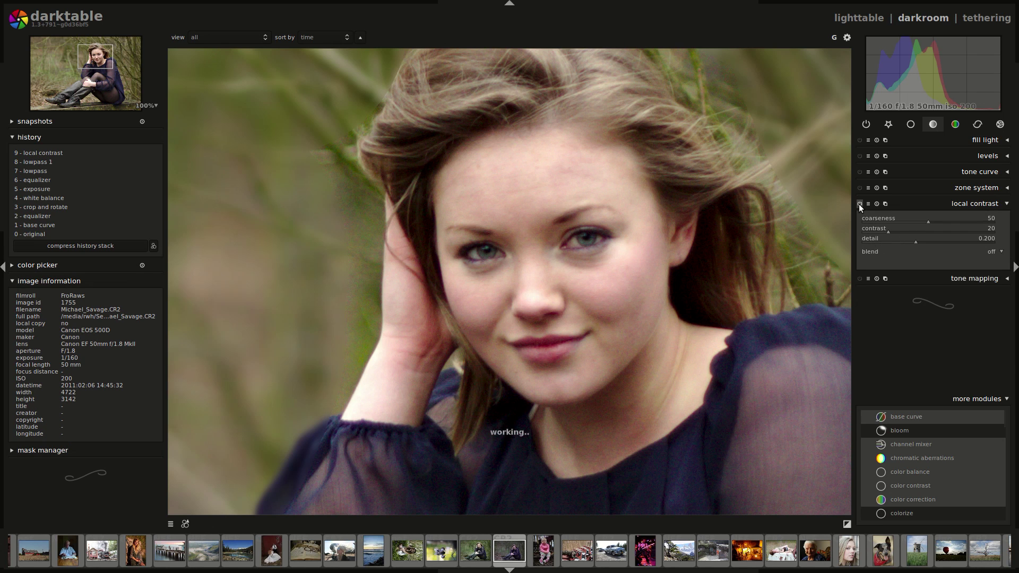
click(860, 206)
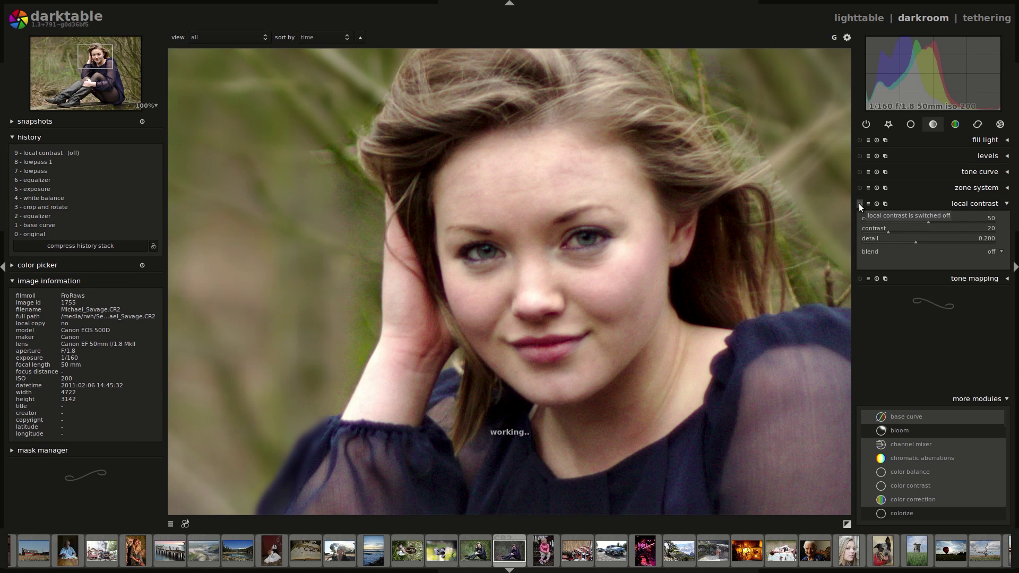
click(859, 204)
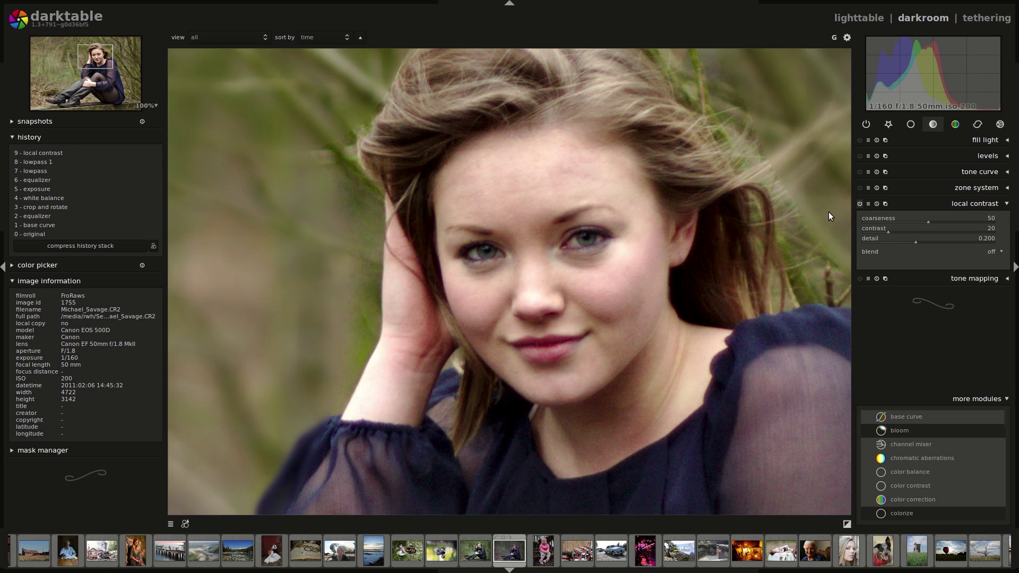
- Set local contrast to contrast 34 and detail 0.349, and blend it with a drawn mask
click(906, 232)
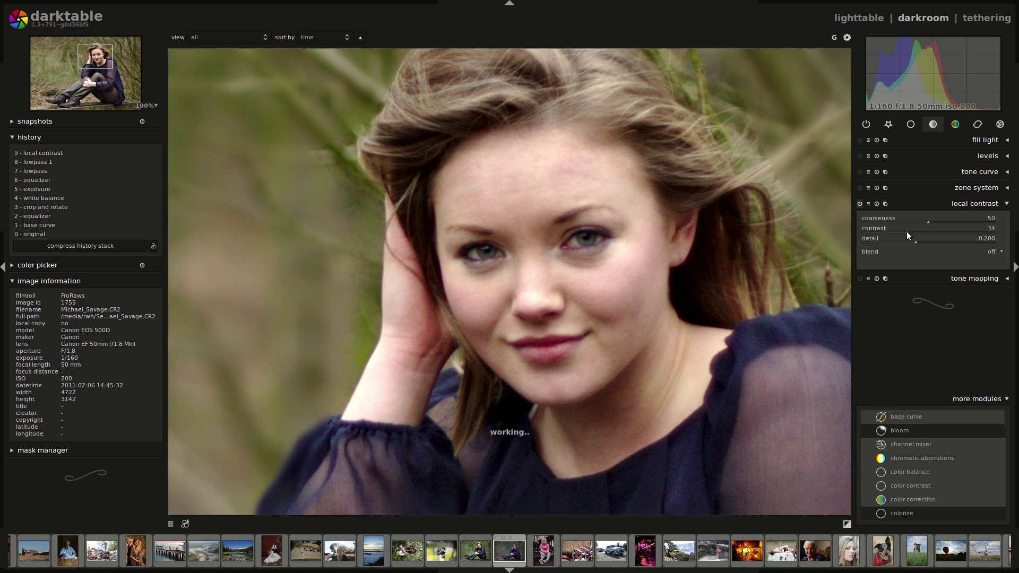
click(936, 241)
drag(937, 242, 922, 242)
click(992, 252)
click(983, 272)
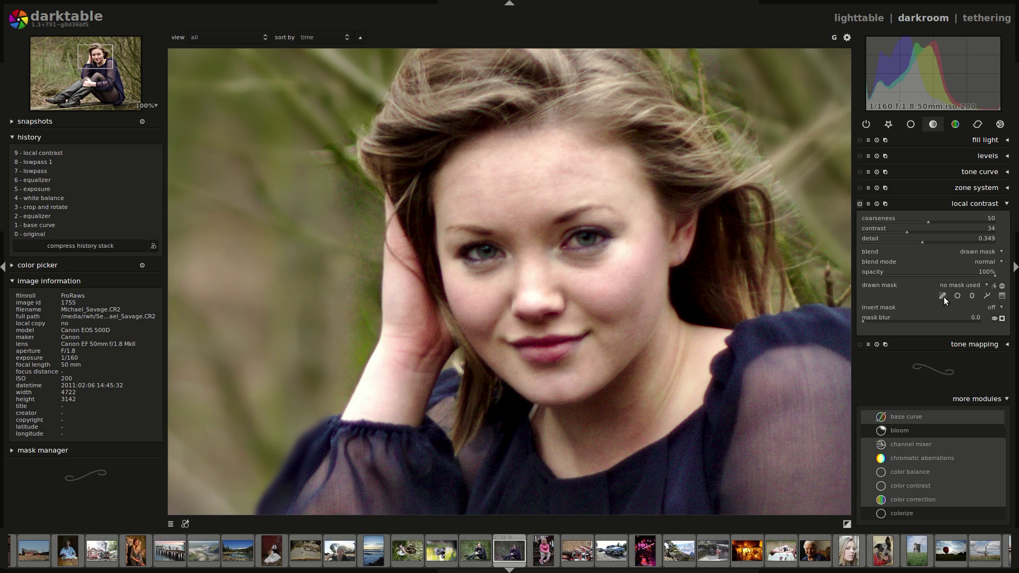
- Brush local contrast masks over each of the woman's eyes with a much smaller brush
click(943, 296)
scroll(499, 249, down, 10)
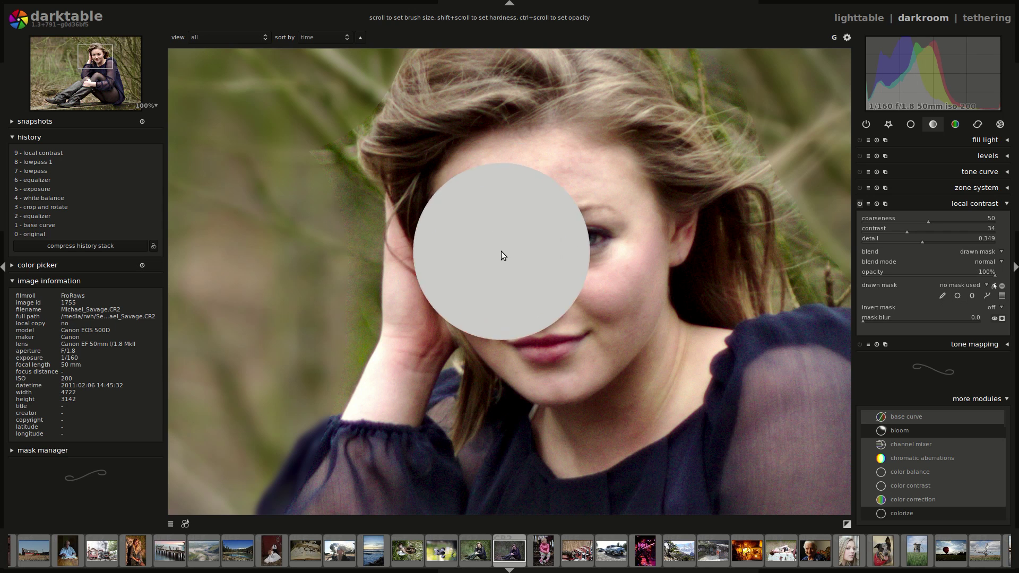
scroll(488, 267, down, 5)
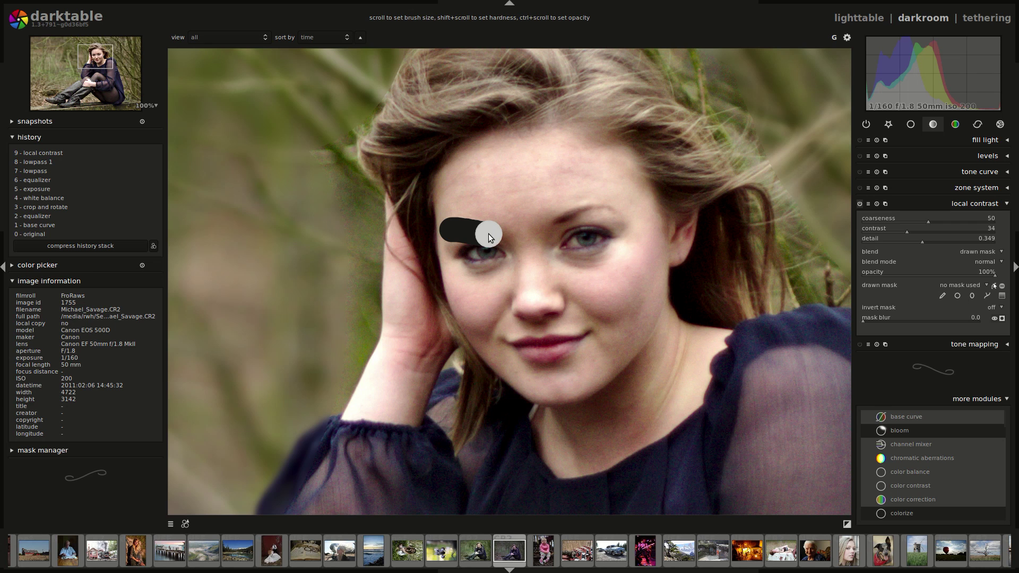
drag(460, 246, 460, 247)
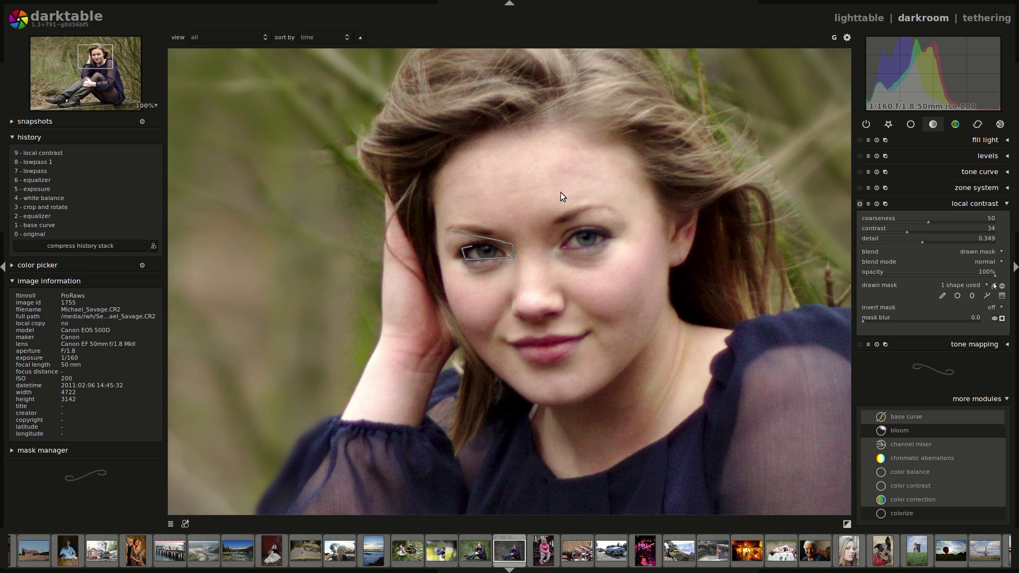
click(942, 296)
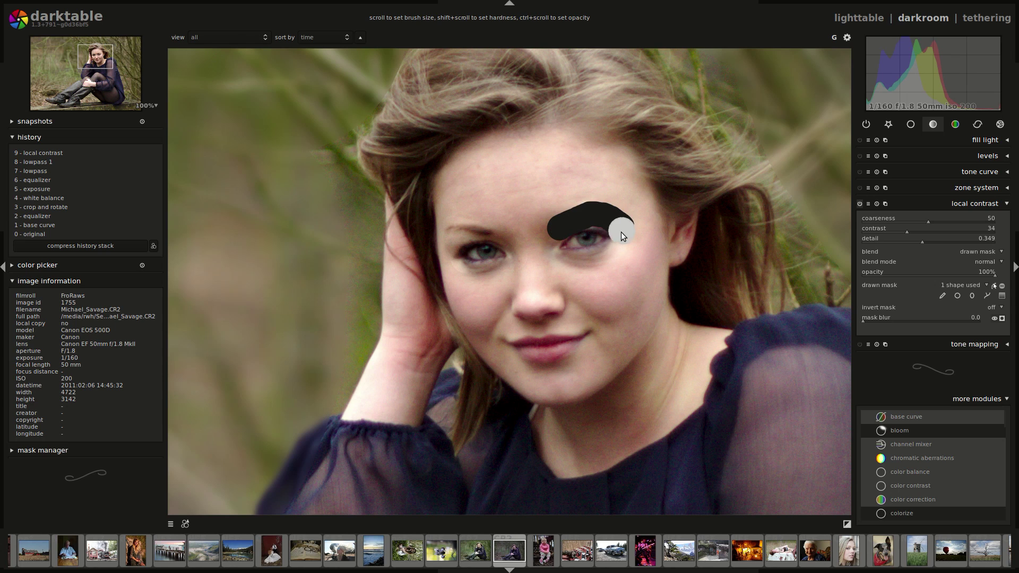
drag(572, 247, 594, 232)
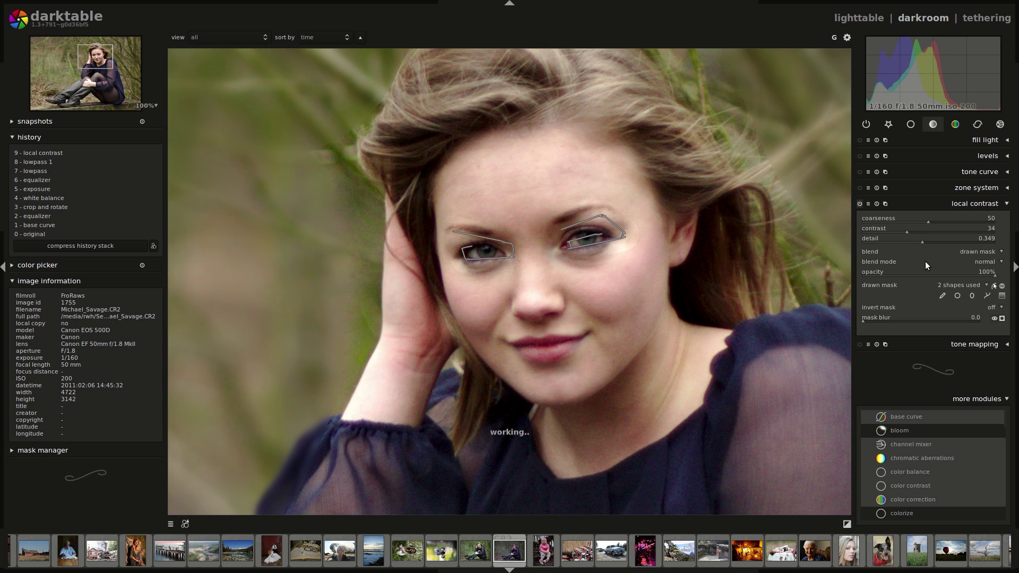
- Hide the local contrast mask outlines and set the mask blur to 23.8
click(994, 286)
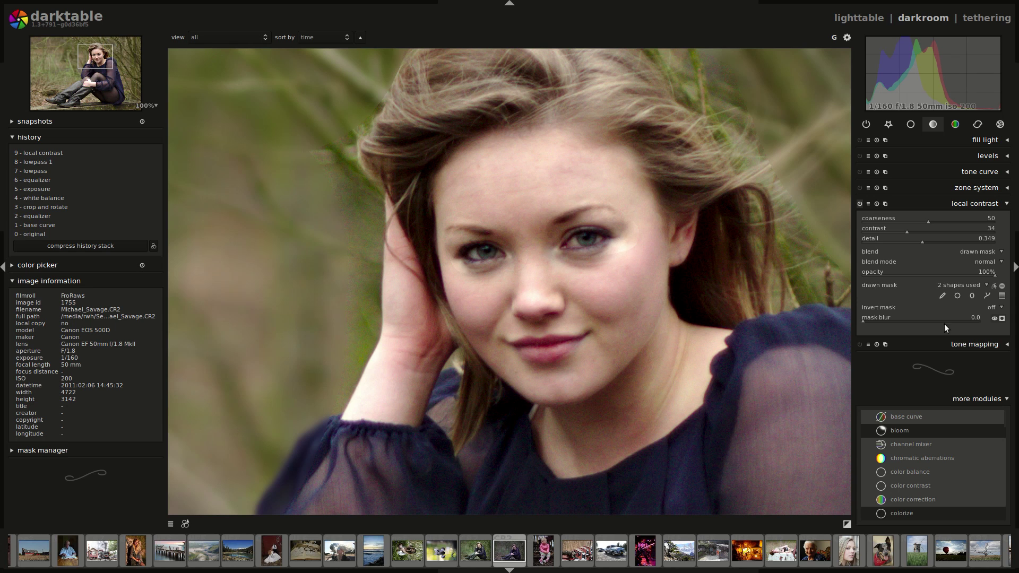
drag(908, 319, 918, 321)
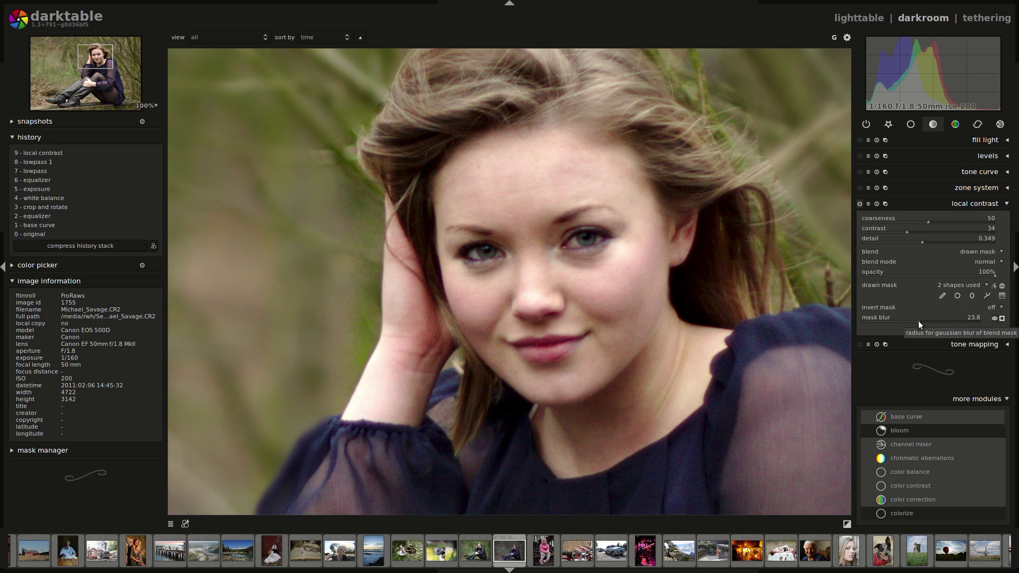
click(953, 206)
- Add a new exposure instance at 0.28 EV and set its blending to drawn mask
click(910, 126)
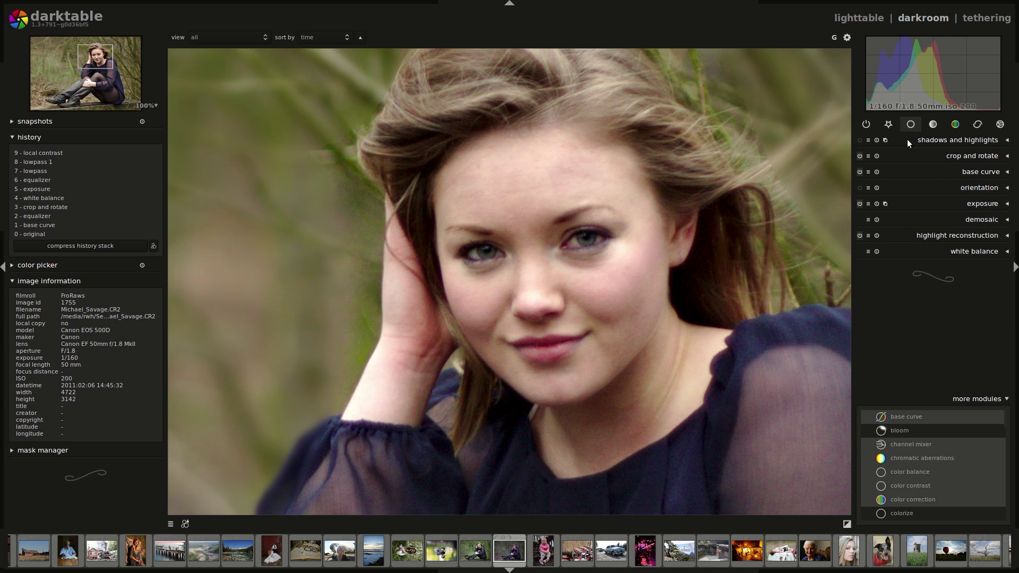
click(973, 205)
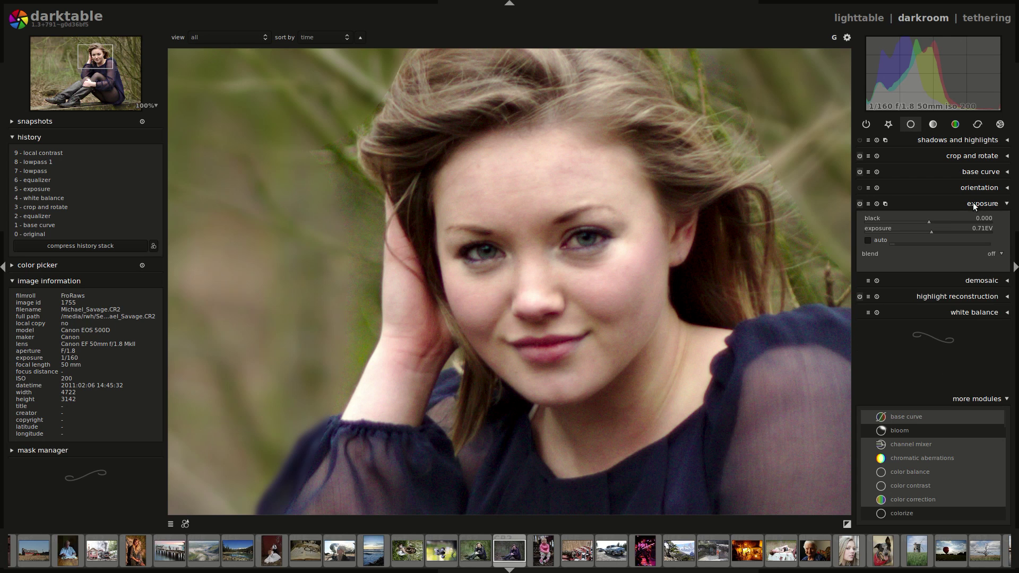
click(885, 203)
click(896, 210)
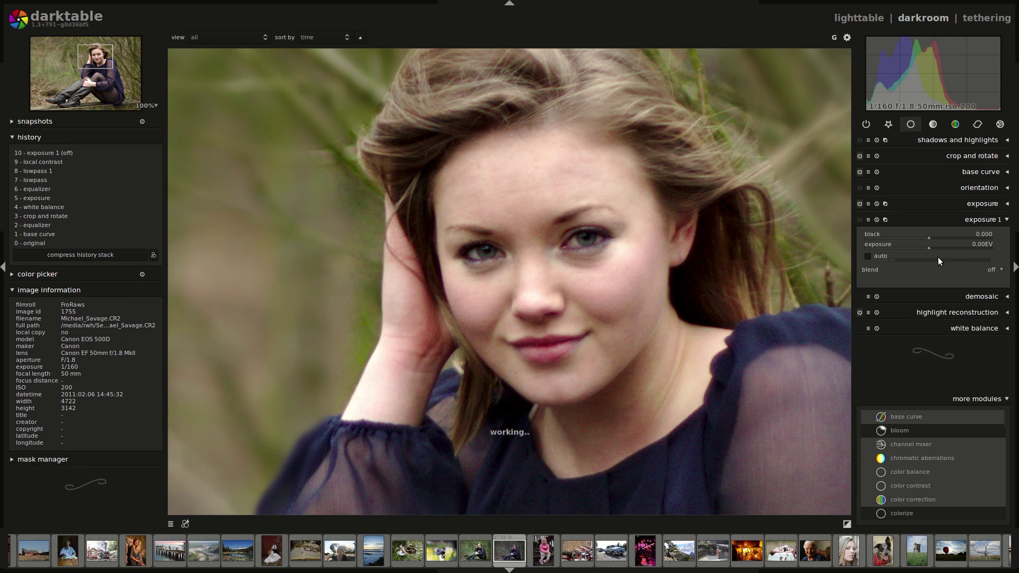
scroll(931, 247, up, 5)
scroll(927, 247, down, 2)
scroll(928, 247, down, 3)
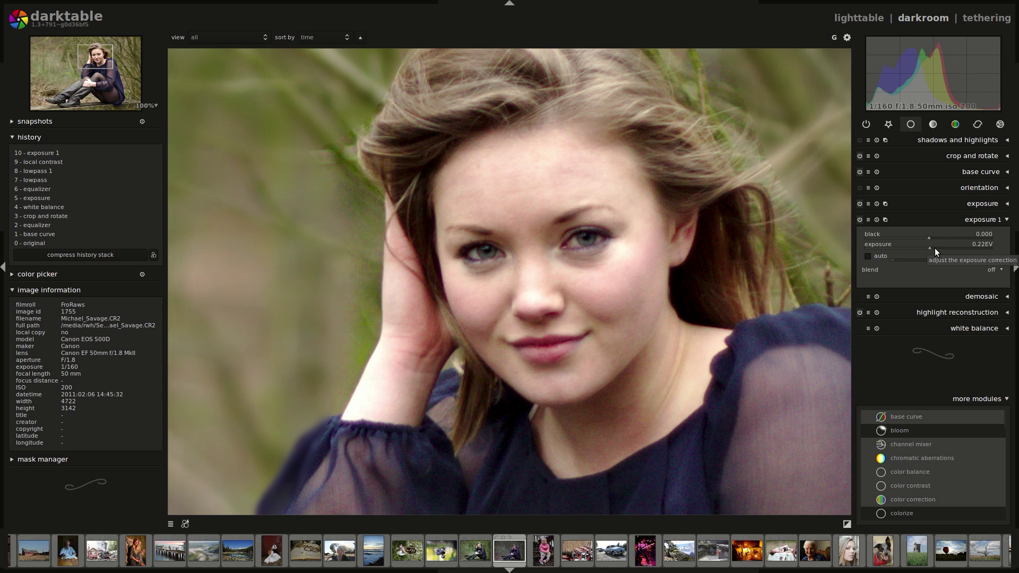
scroll(934, 247, up, 3)
click(988, 269)
click(984, 289)
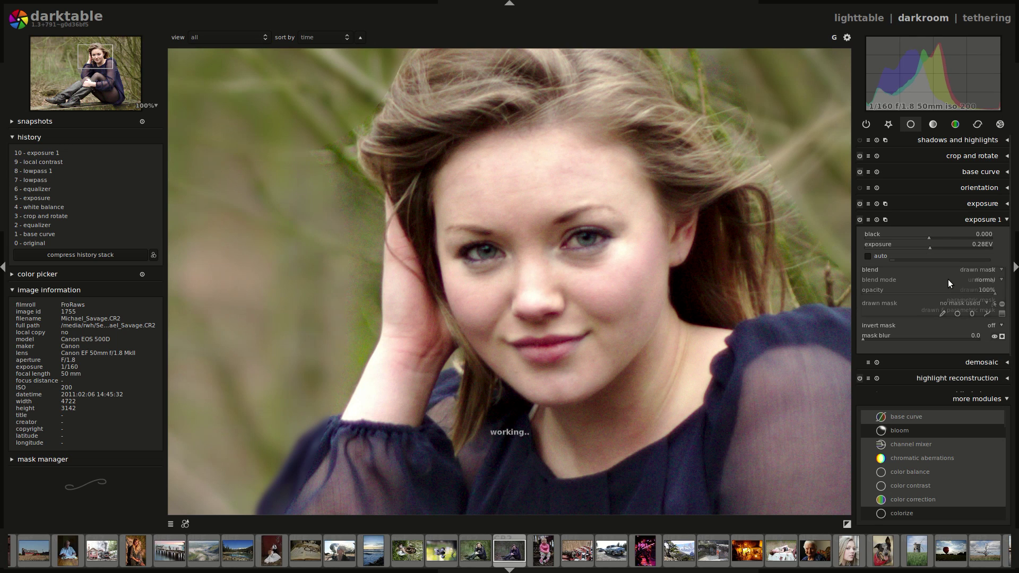
- Brush masks for the new exposure instance over both of the woman's eyes and the skin around them
click(942, 314)
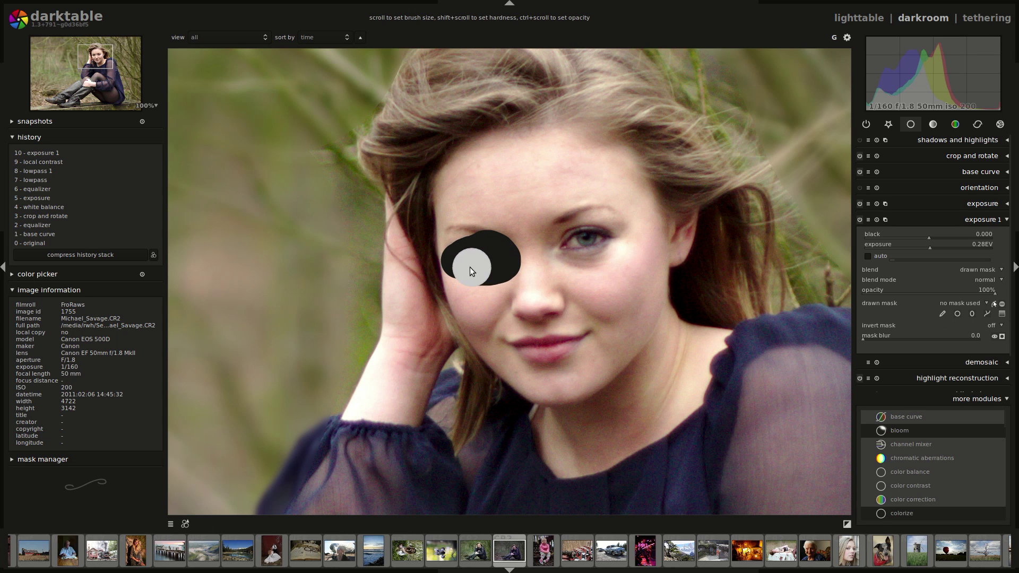
drag(488, 257, 489, 257)
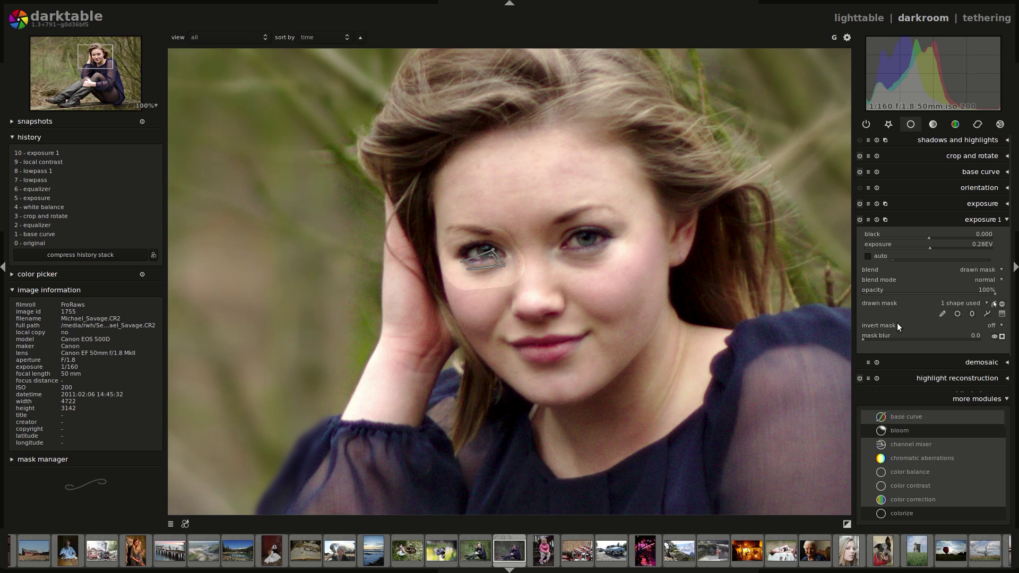
click(942, 313)
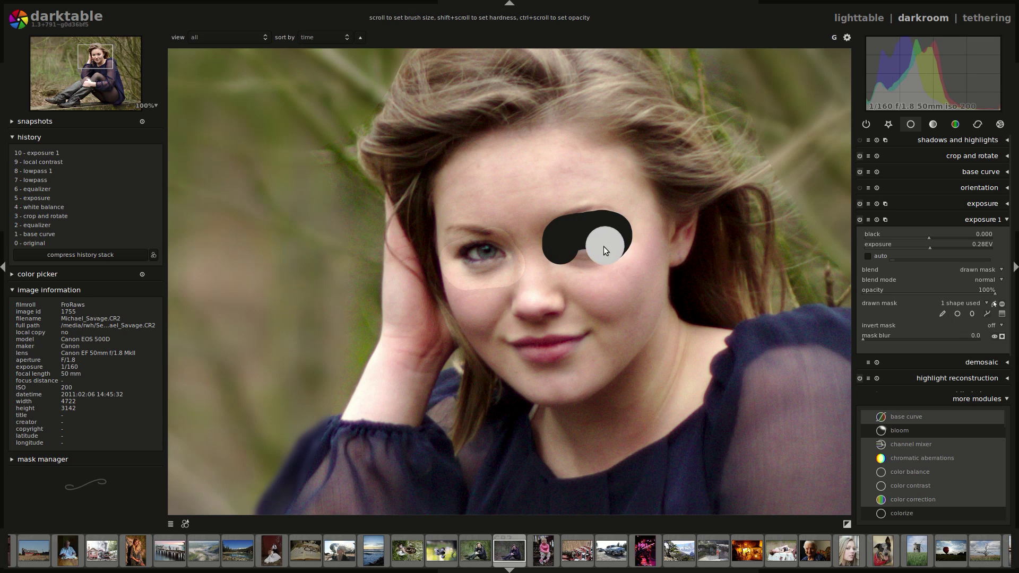
drag(572, 248, 572, 247)
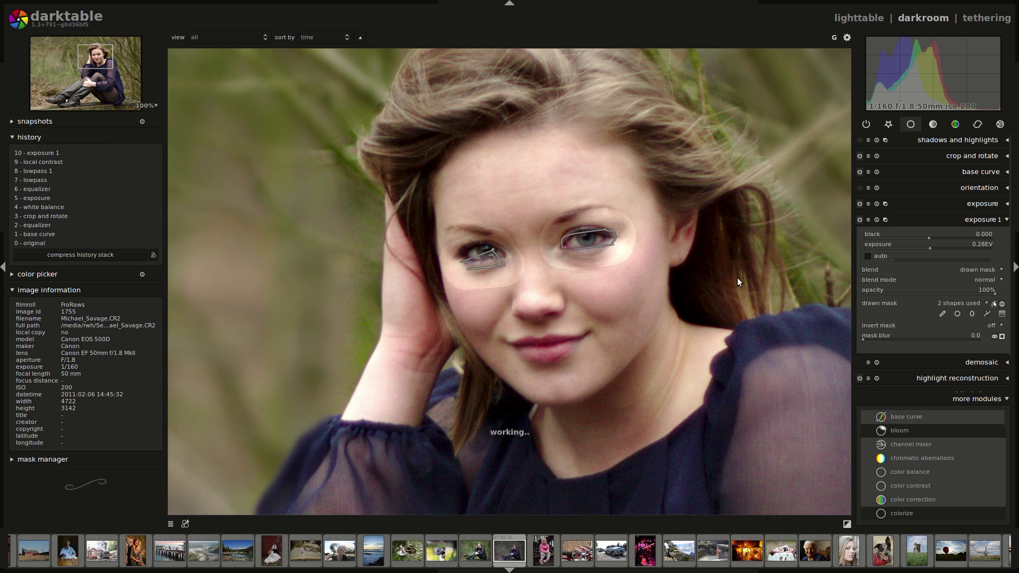
- Set the new exposure instance's mask blur to 21.3 and display its mask over the image
drag(903, 335, 921, 338)
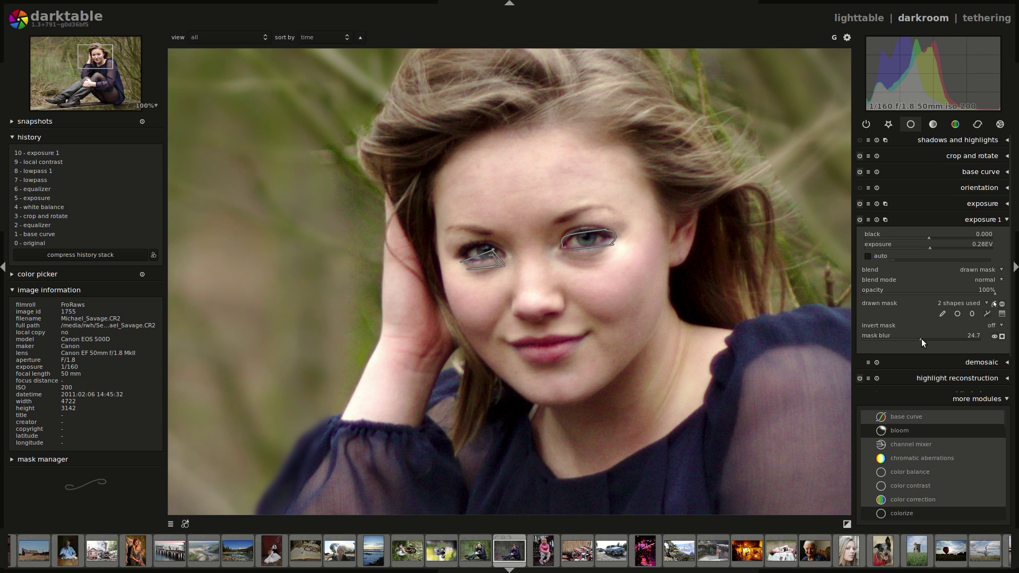
drag(914, 340, 912, 339)
click(1002, 337)
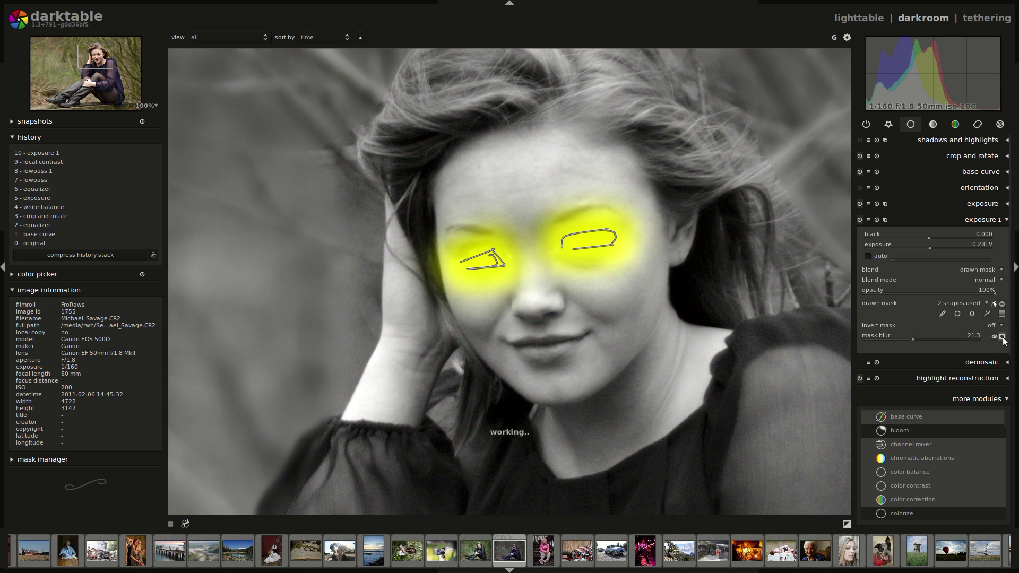
- Hide the new exposure instance's mask overlay, collapse its settings and check the whole photo
click(1002, 337)
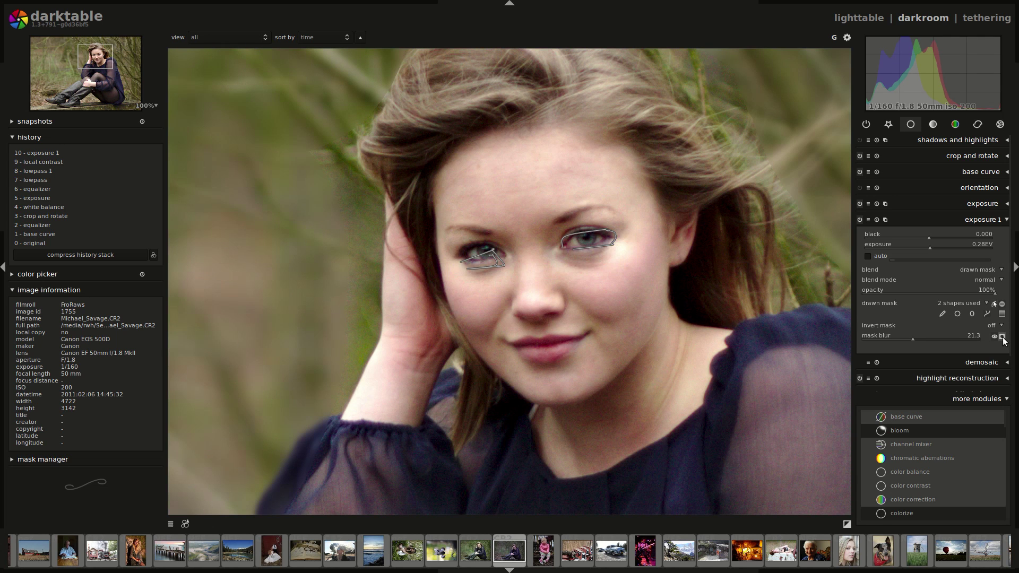
click(976, 216)
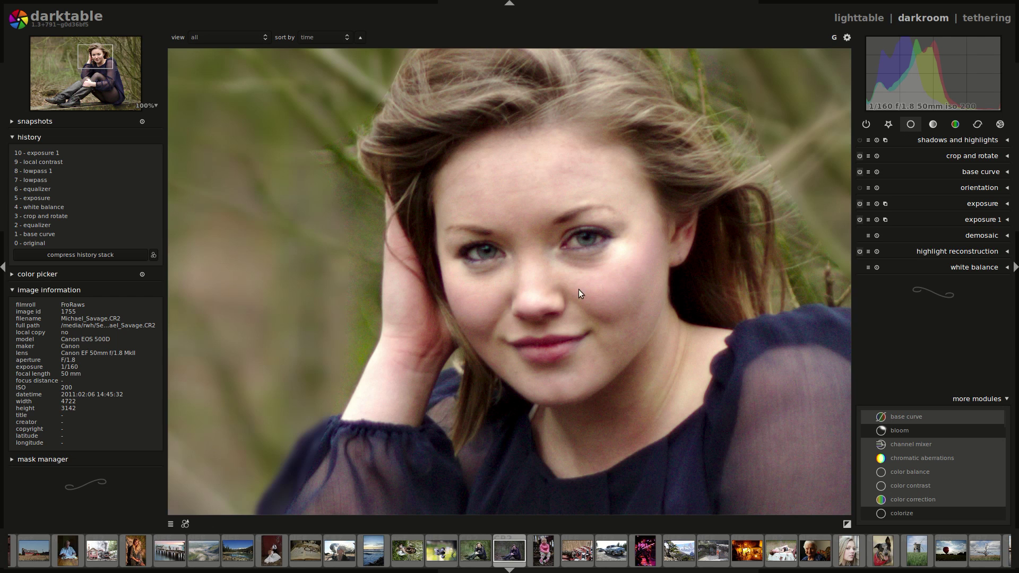
middle_click(553, 326)
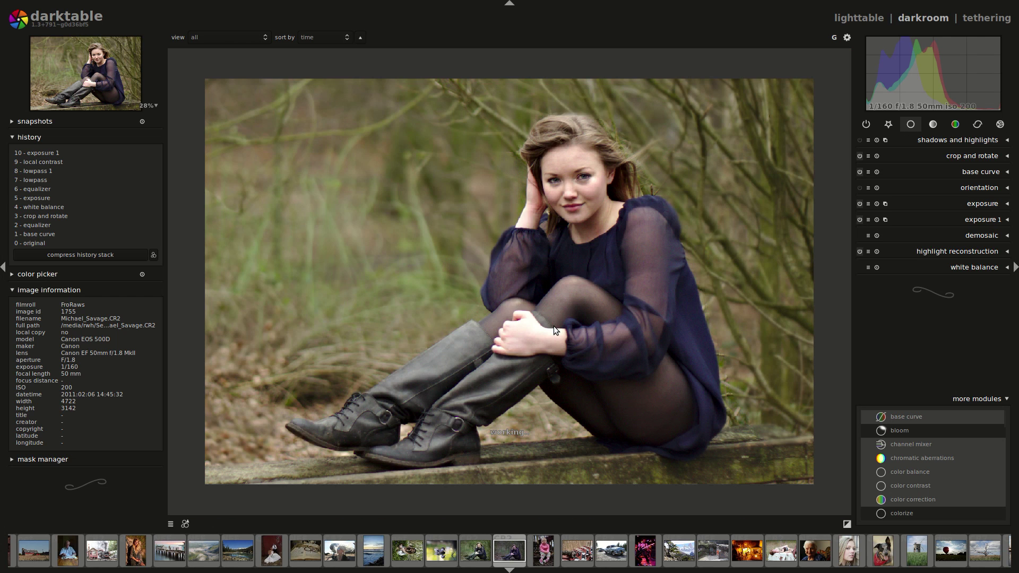
scroll(553, 326, down, 1)
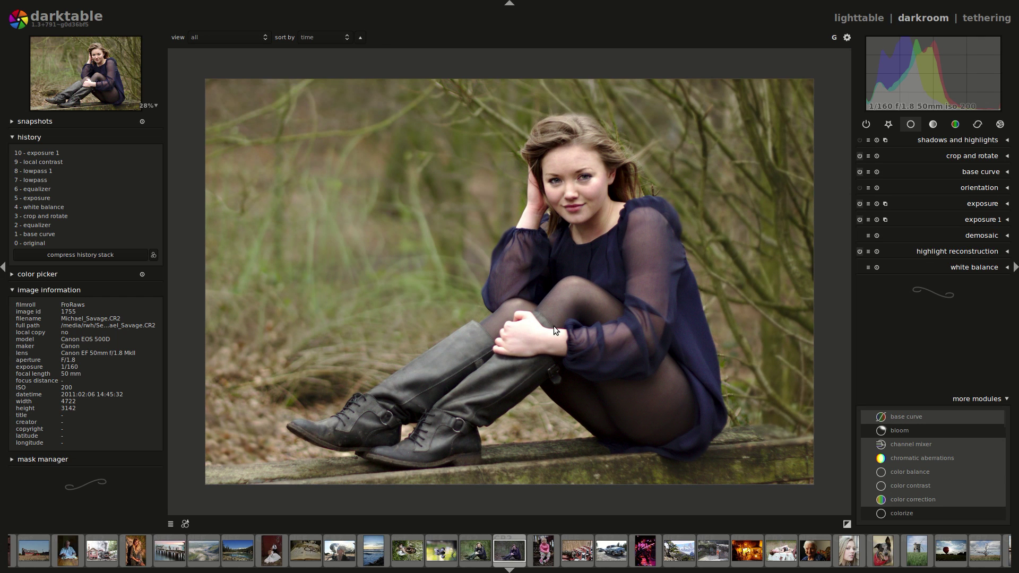
- Enable profiled denoise in non-local means mode and set its strength to 0.386
middle_click(605, 198)
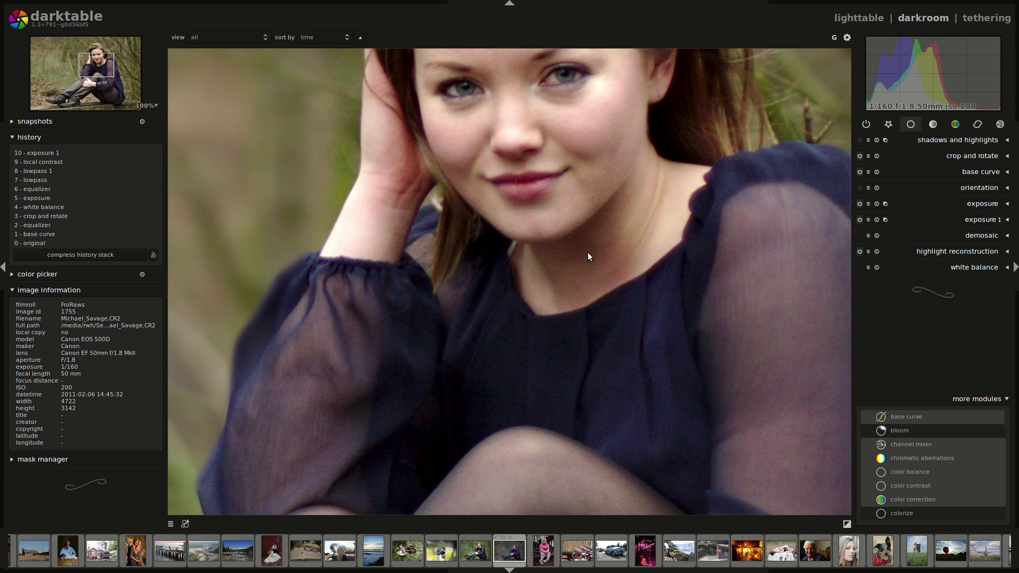
click(981, 125)
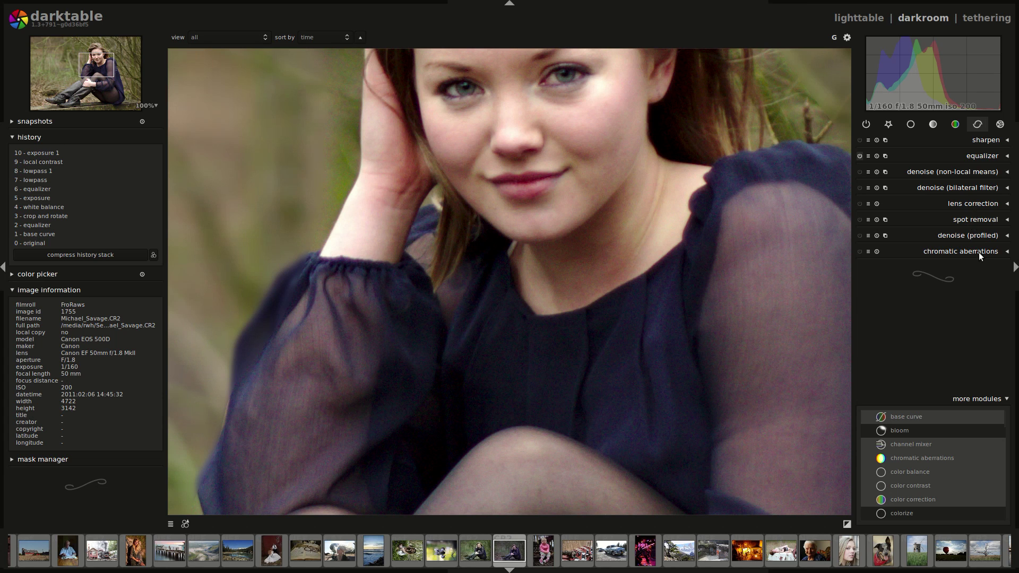
click(1000, 124)
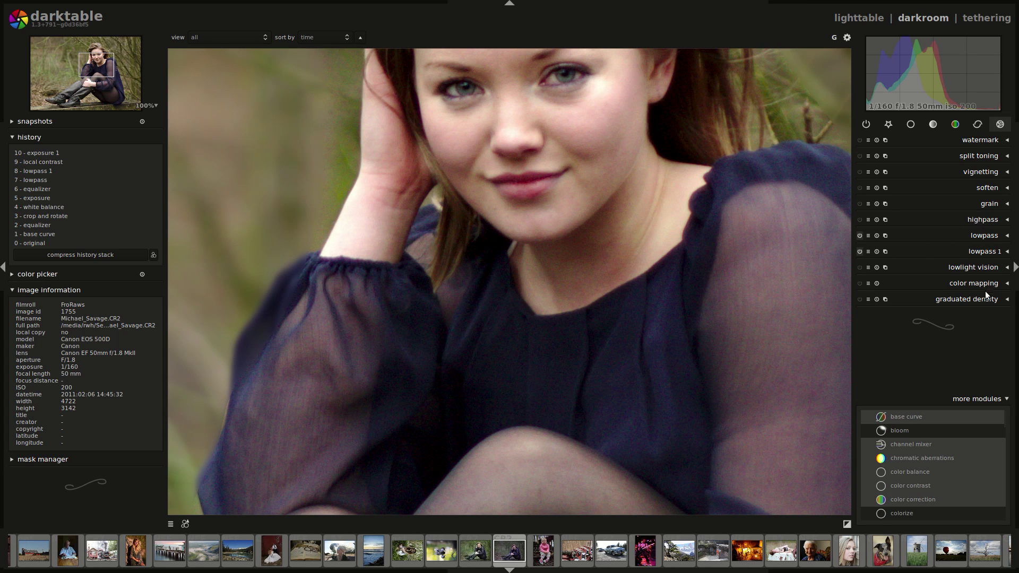
click(977, 126)
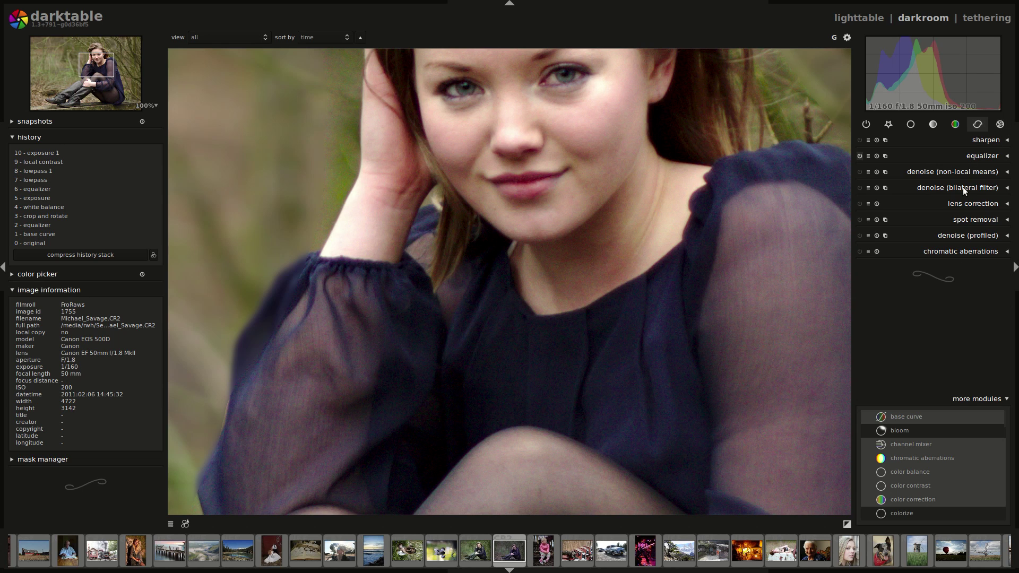
click(860, 235)
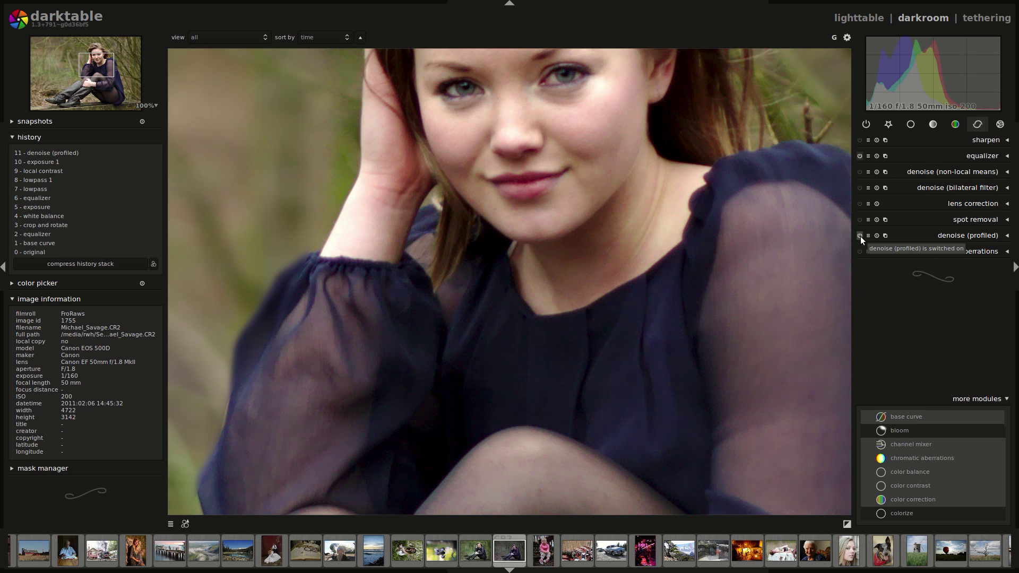
click(951, 237)
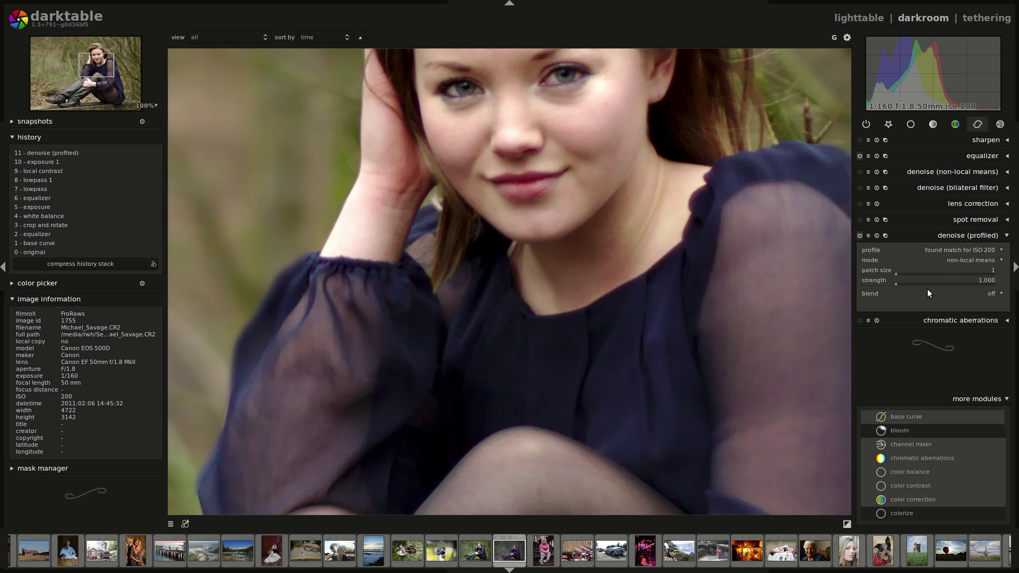
click(884, 282)
click(876, 283)
- Hide all the side panels and examine the edited portrait fitted to the full window
middle_click(610, 247)
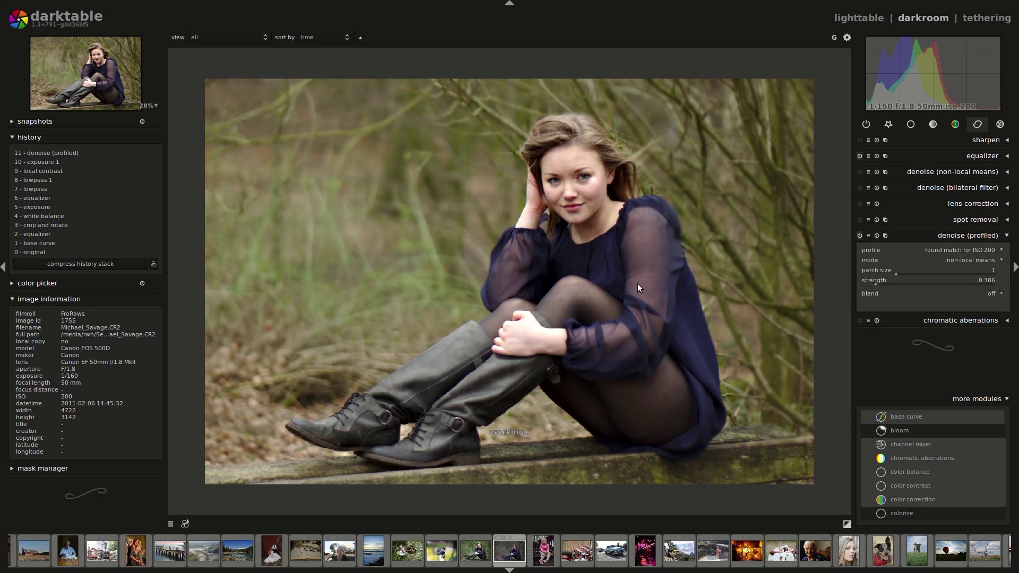
scroll(630, 276, up, 3)
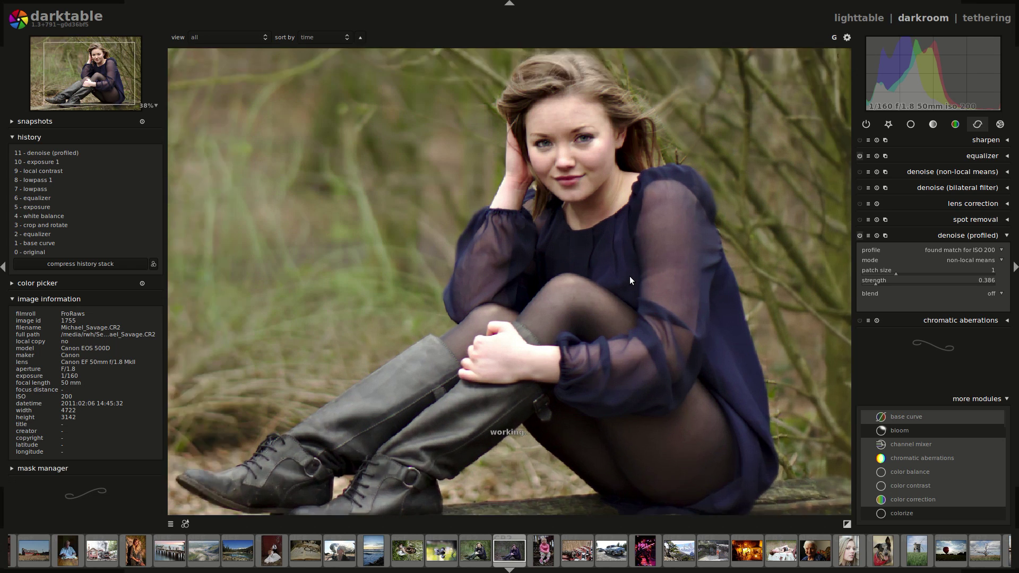
key(Tab)
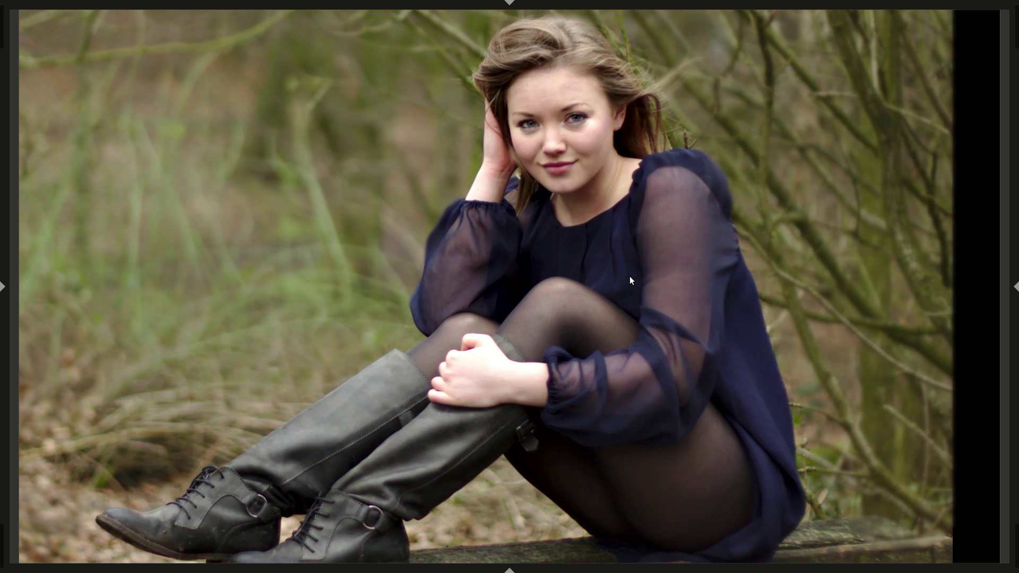
scroll(629, 276, down, 1)
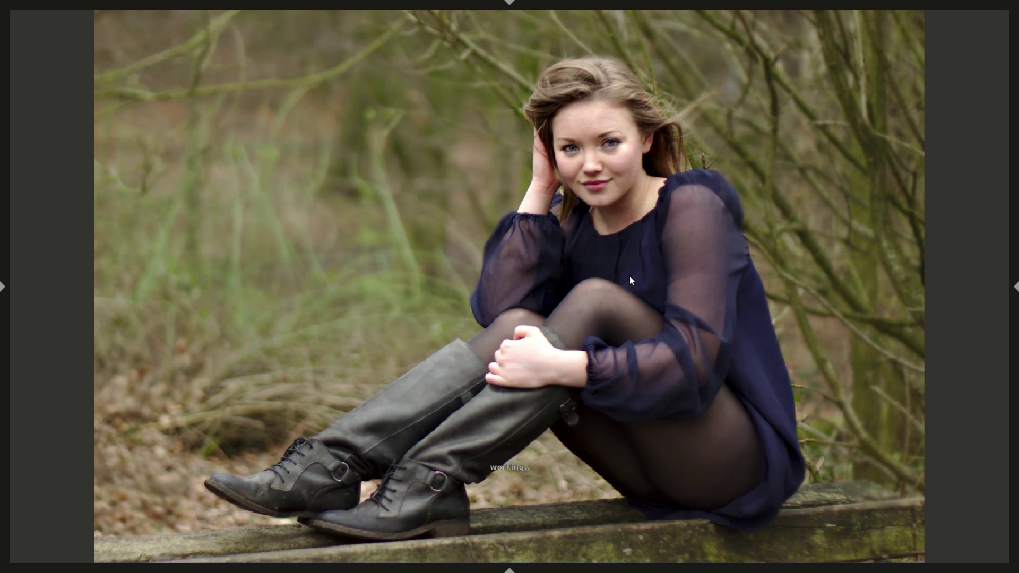